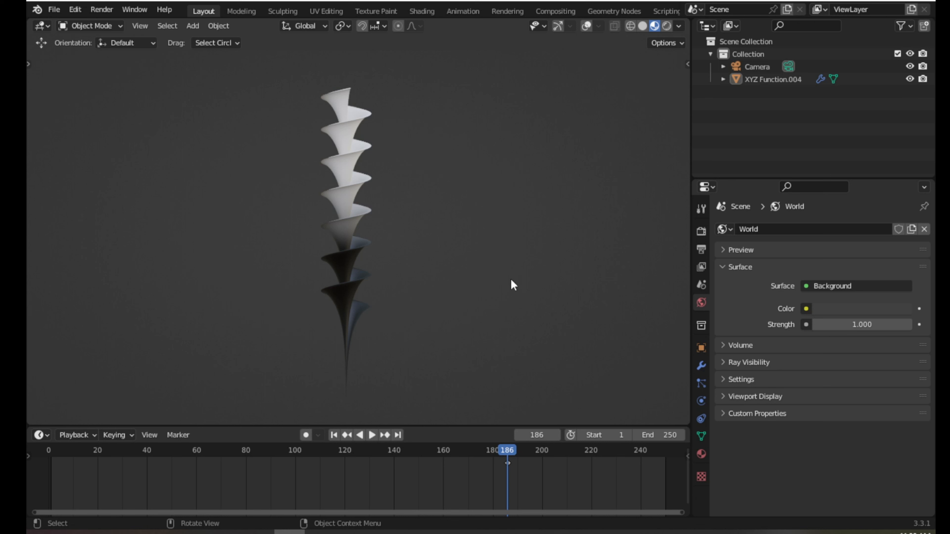
- Enable the Screencast Keys display in the 3D viewport
{"action": "key", "text": "n"}
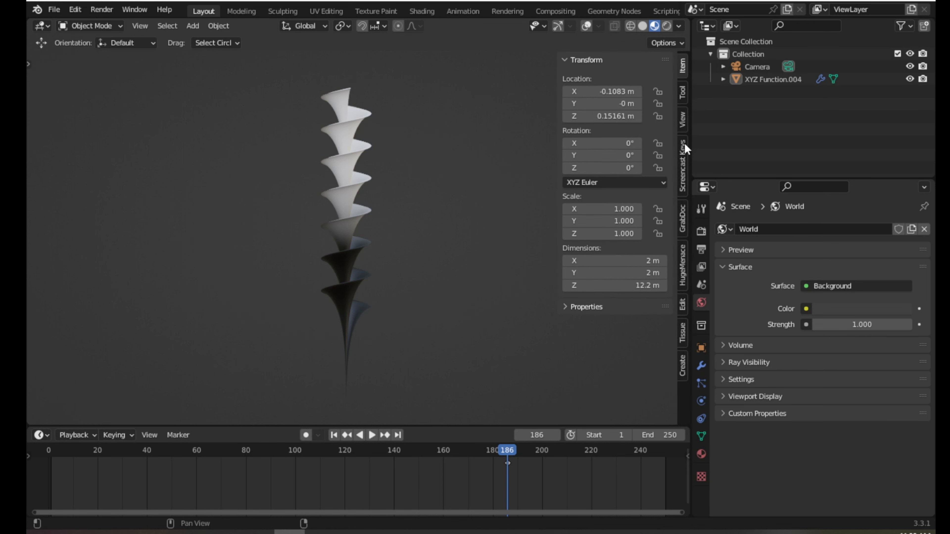
{"action": "left_click", "coordinate": [683, 157]}
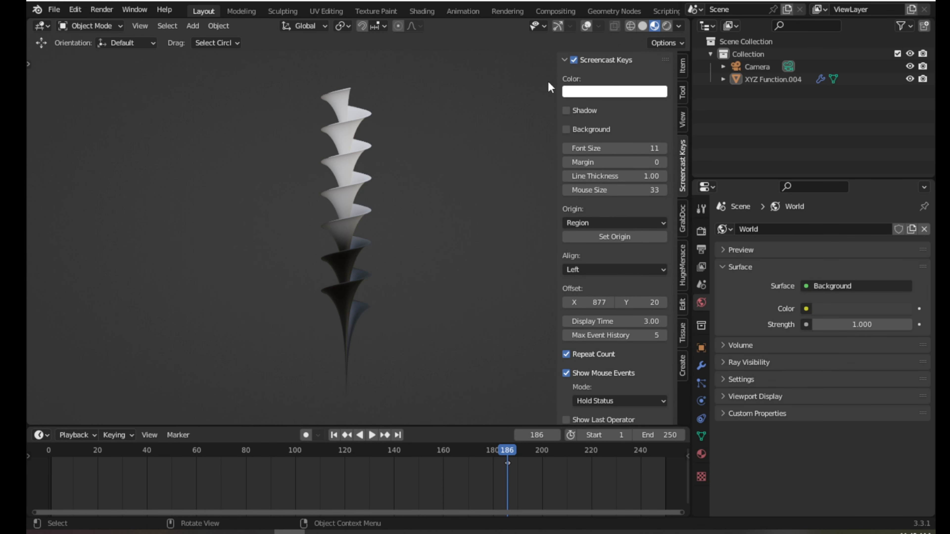
{"action": "key", "text": "n"}
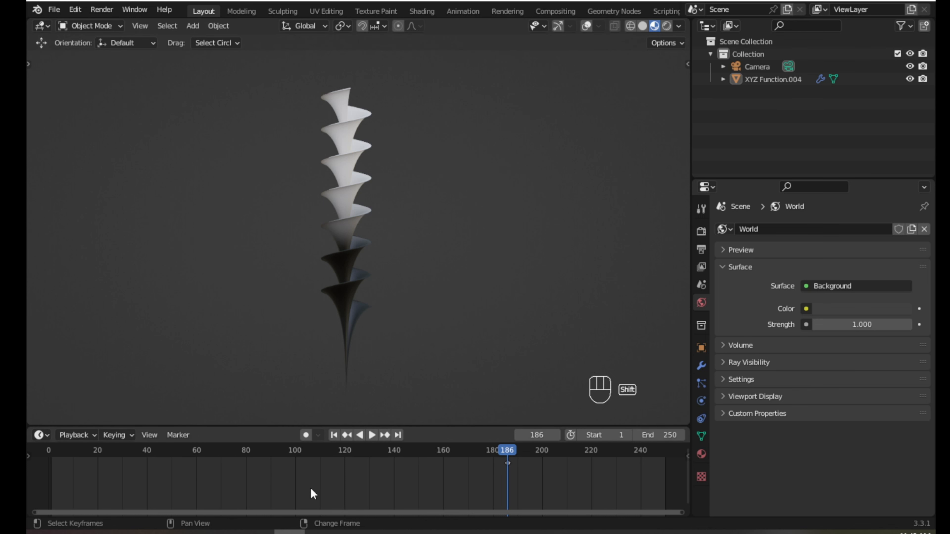
- Show the "How to get GRADIENT MAP" note in a text editor in place of the timeline, highlight it, and restore the timeline
{"action": "key", "text": "shift+F11"}
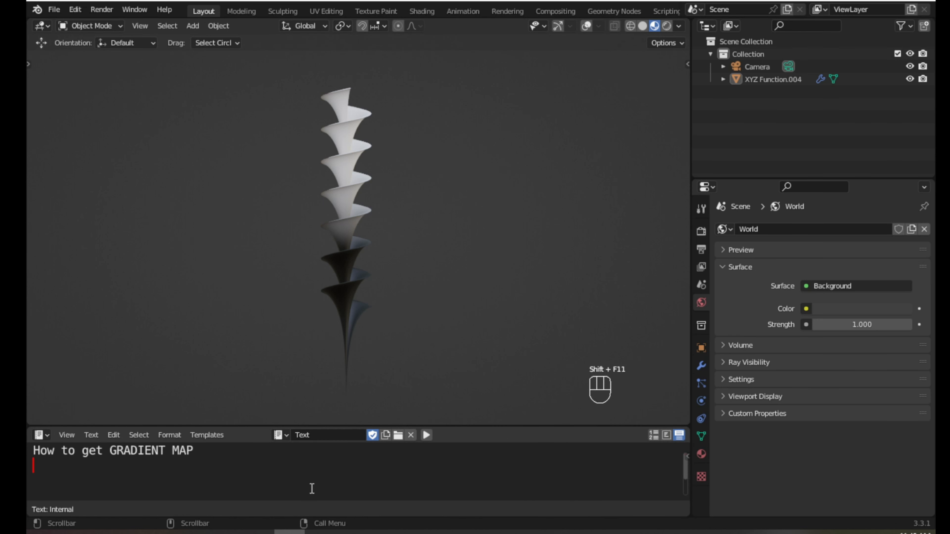
{"action": "left_click_drag", "start_coordinate": [201, 451], "coordinate": [38, 455]}
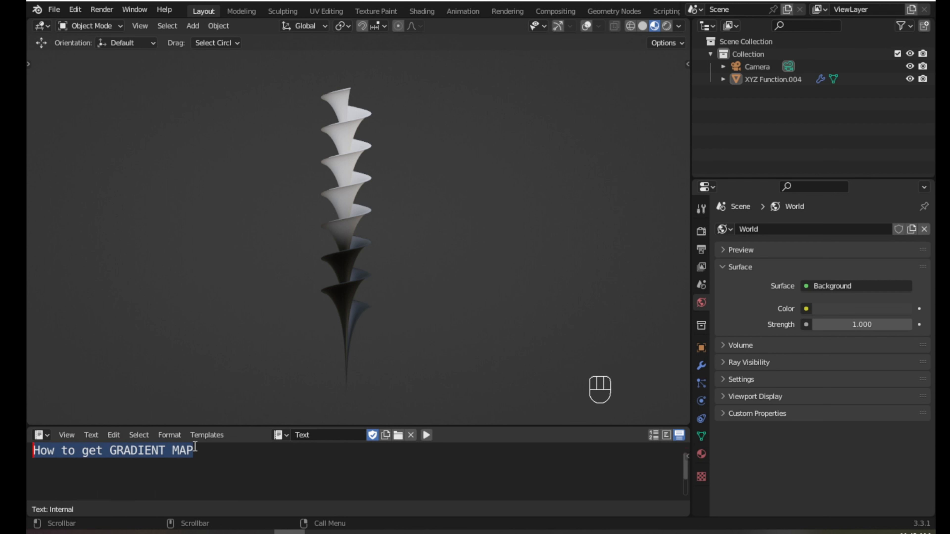
{"action": "left_click", "coordinate": [203, 452]}
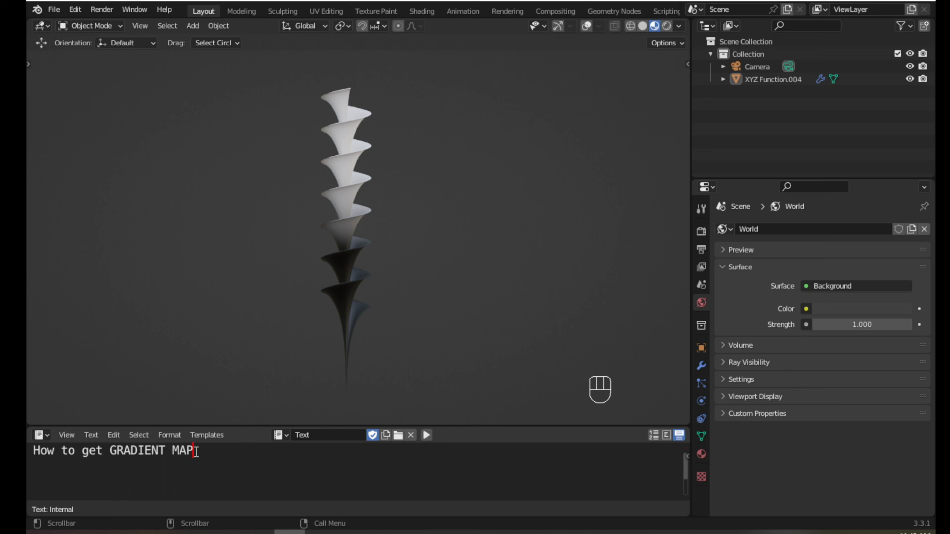
{"action": "key", "text": "shift+F12"}
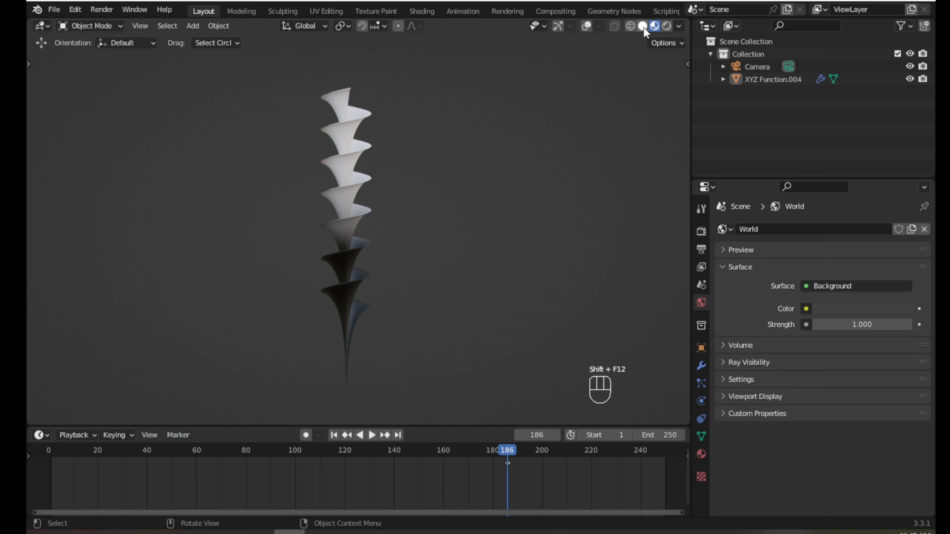
- Select the spiral mesh with viewport overlays shown and switch to the Shading workspace
{"action": "left_click", "coordinate": [588, 27]}
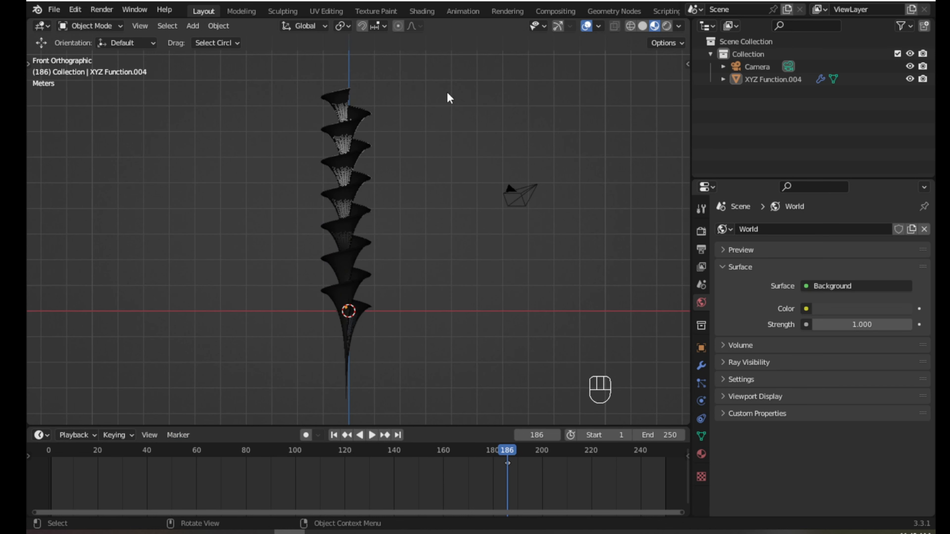
{"action": "left_click", "coordinate": [346, 147]}
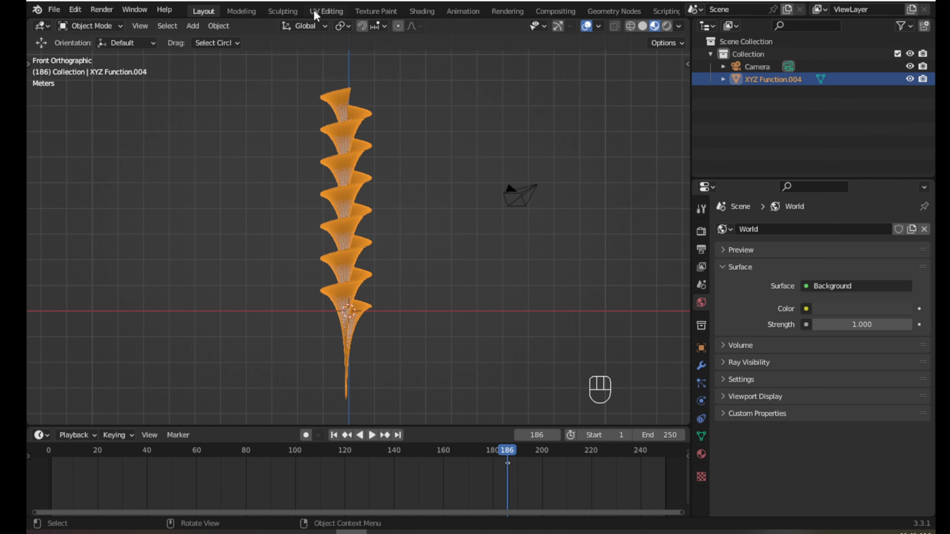
{"action": "left_click", "coordinate": [422, 16]}
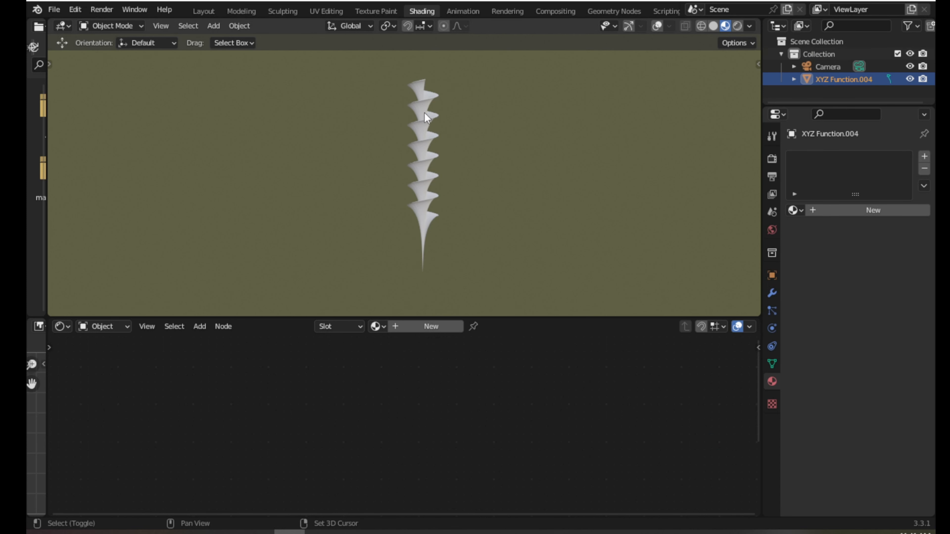
{"action": "middle_click_drag", "start_coordinate": [424, 112], "coordinate": [393, 131], "text": "shift"}
{"action": "scroll", "coordinate": [392, 132], "scroll_direction": "up", "scroll_amount": 1}
{"action": "scroll", "coordinate": [394, 132], "scroll_direction": "down", "scroll_amount": 2}
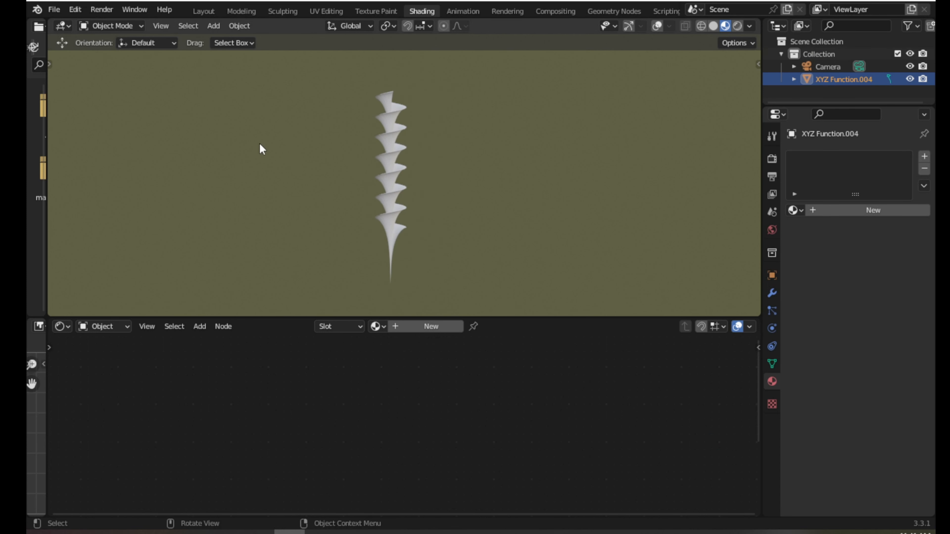
- Add an XYZ Math Surface mesh and offset it about -6.25 m in X and -0.2 m in Z
{"action": "key", "text": "shift+a"}
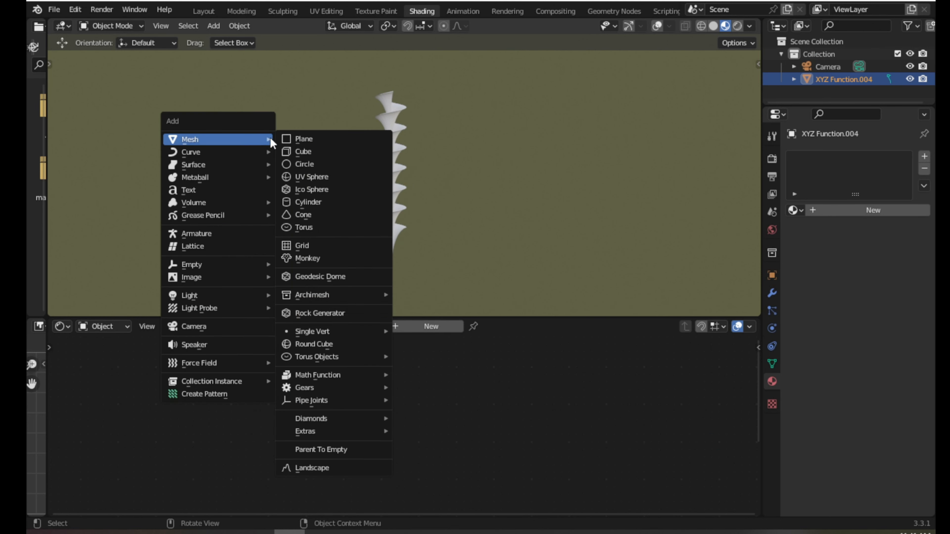
{"action": "mouse_move", "coordinate": [321, 427]}
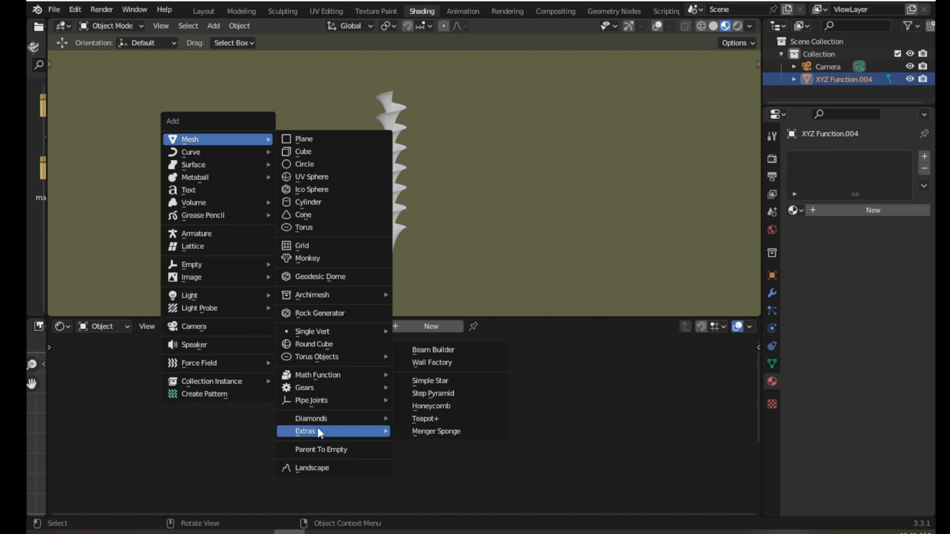
{"action": "mouse_move", "coordinate": [321, 376]}
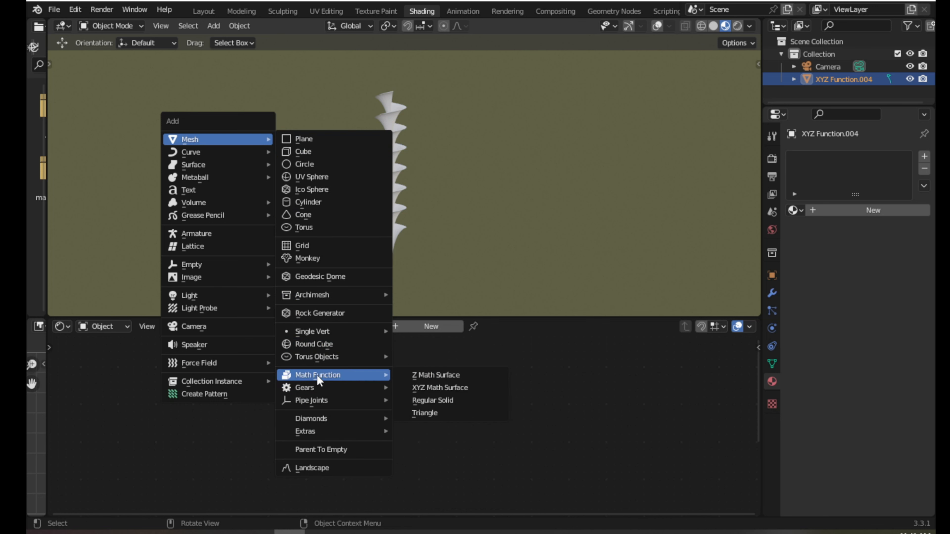
{"action": "left_click", "coordinate": [428, 391]}
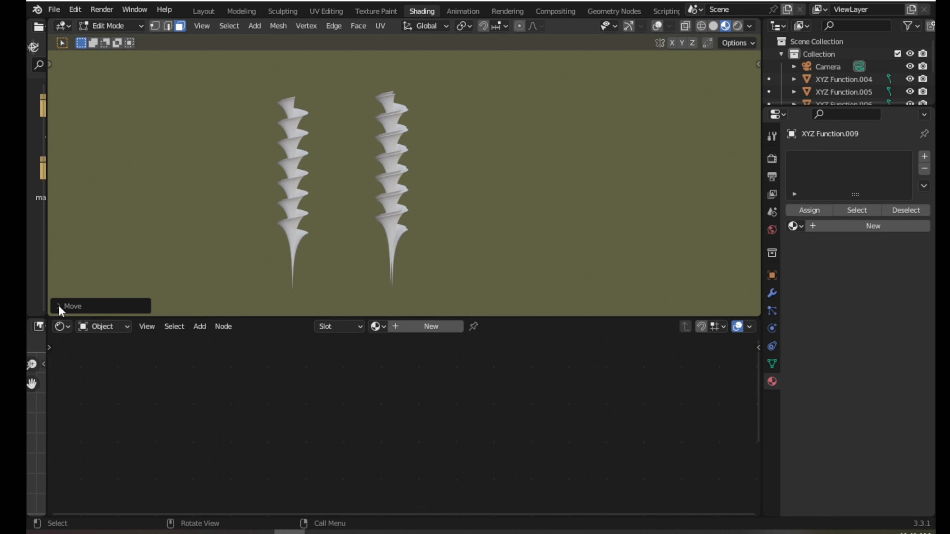
{"action": "left_click", "coordinate": [58, 305]}
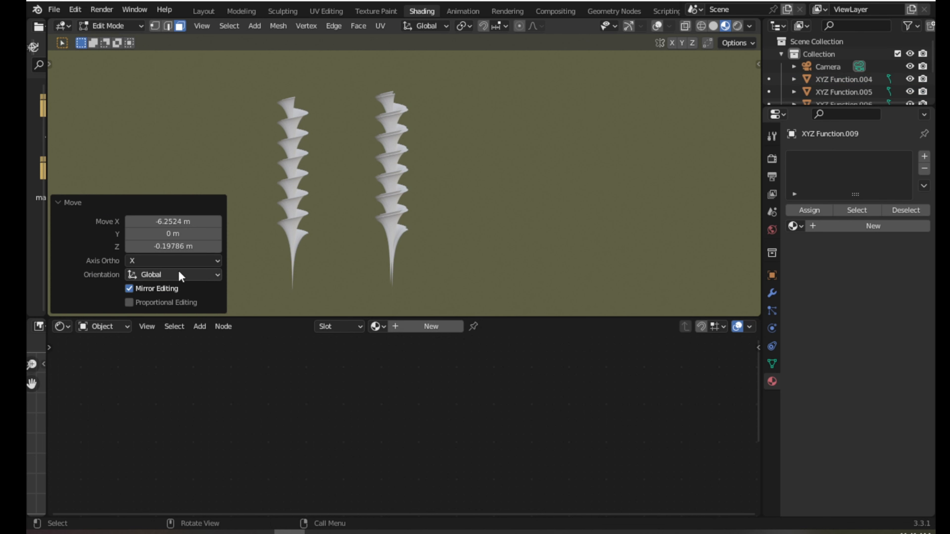
{"action": "left_click", "coordinate": [294, 180]}
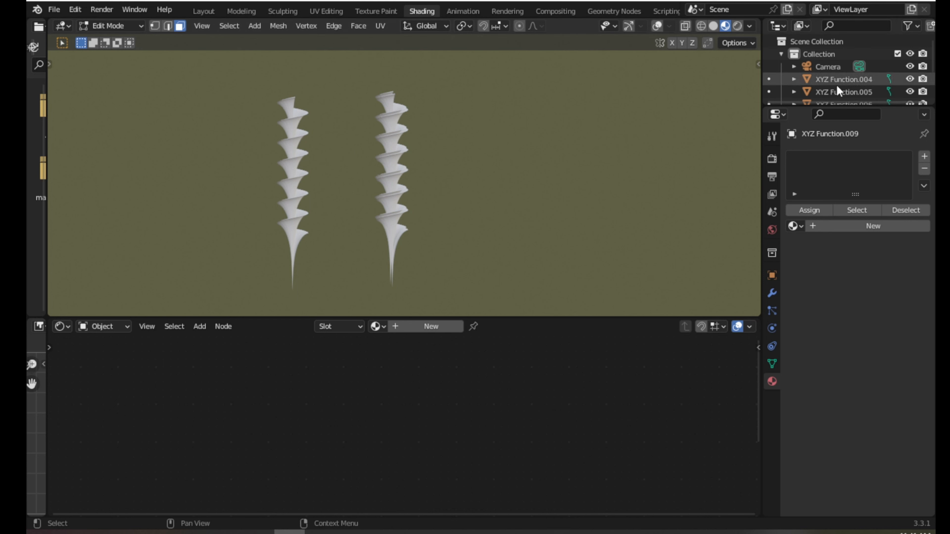
- Show the viewport overlays and gizmos and activate the Move tool
{"action": "scroll", "coordinate": [837, 86], "scroll_direction": "down", "scroll_amount": 3}
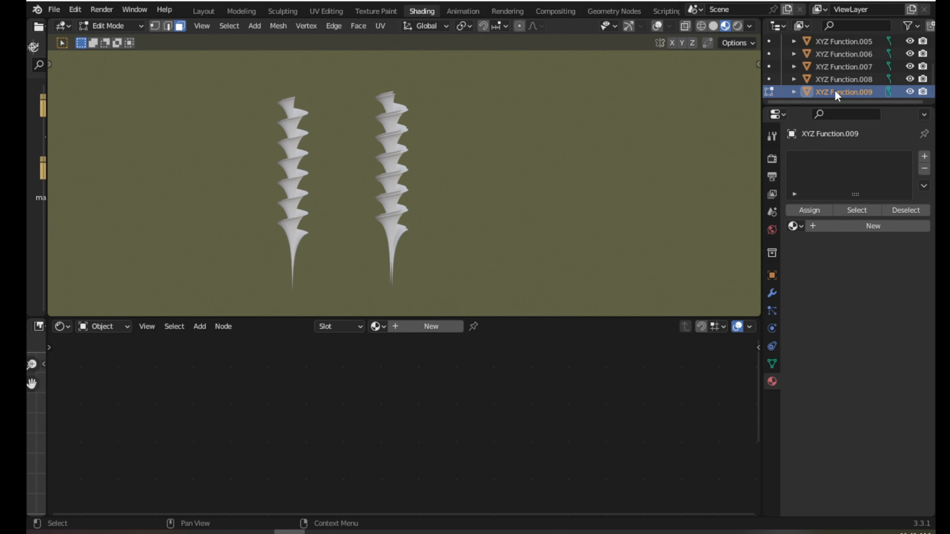
{"action": "left_click", "coordinate": [657, 26]}
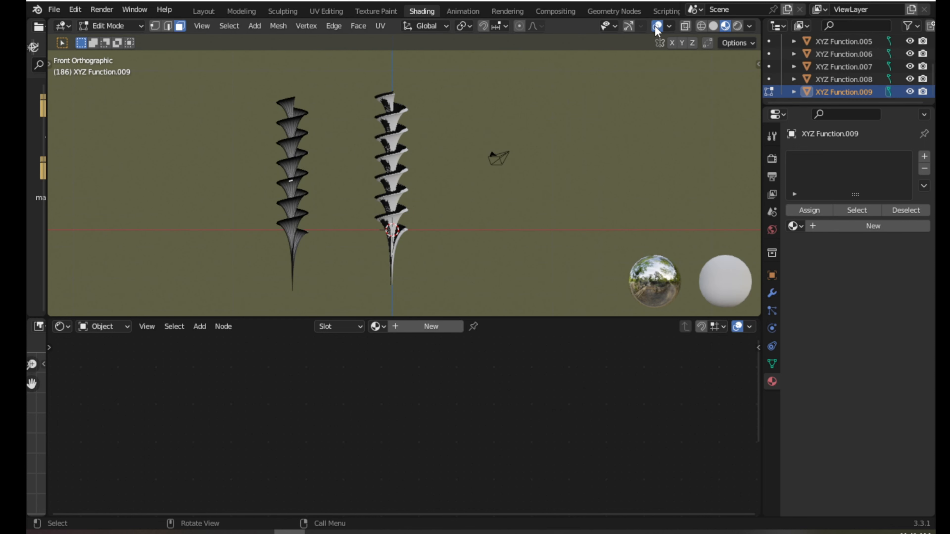
{"action": "left_click", "coordinate": [628, 26]}
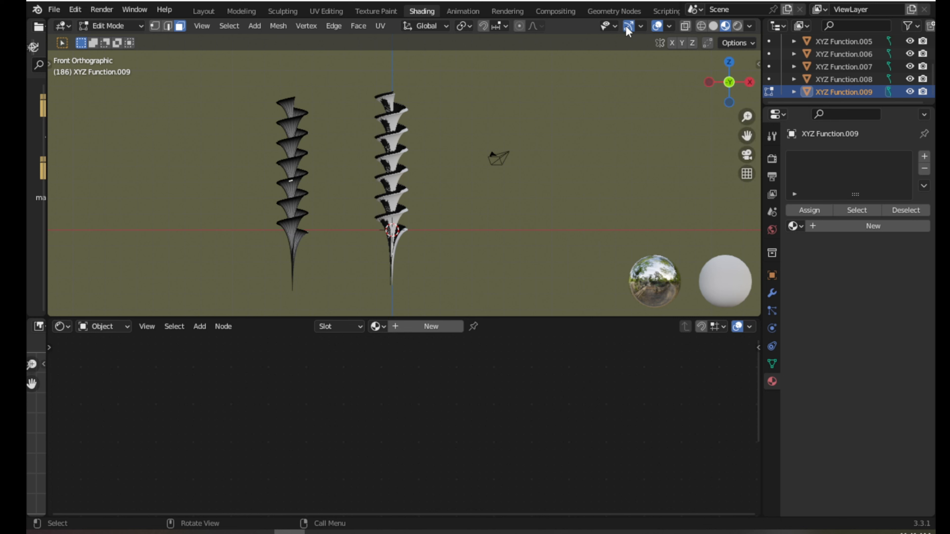
{"action": "key", "text": "t"}
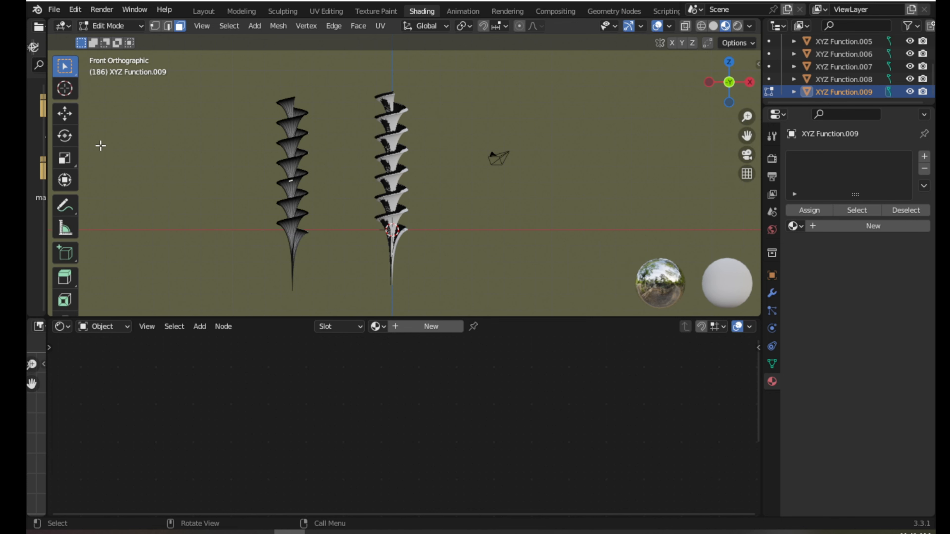
{"action": "left_click", "coordinate": [65, 113]}
{"action": "key", "text": "t"}
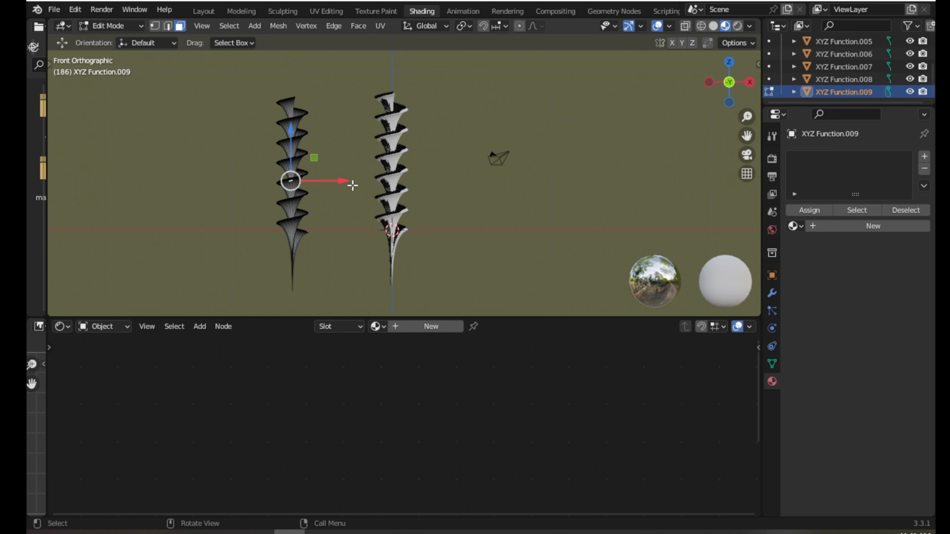
- Try to remove the offset spiral by deleting its selected vertices in Edit Mode
{"action": "key", "text": "x"}
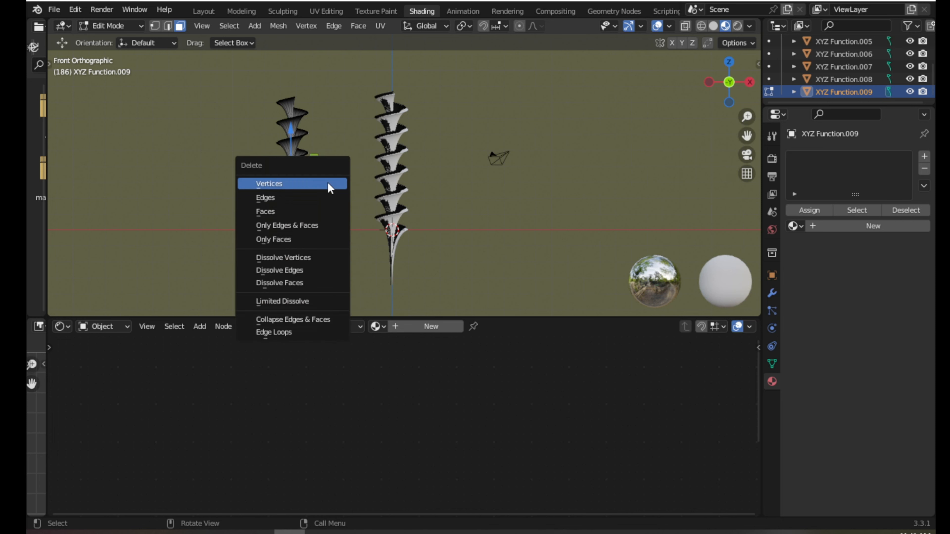
{"action": "left_click", "coordinate": [328, 184]}
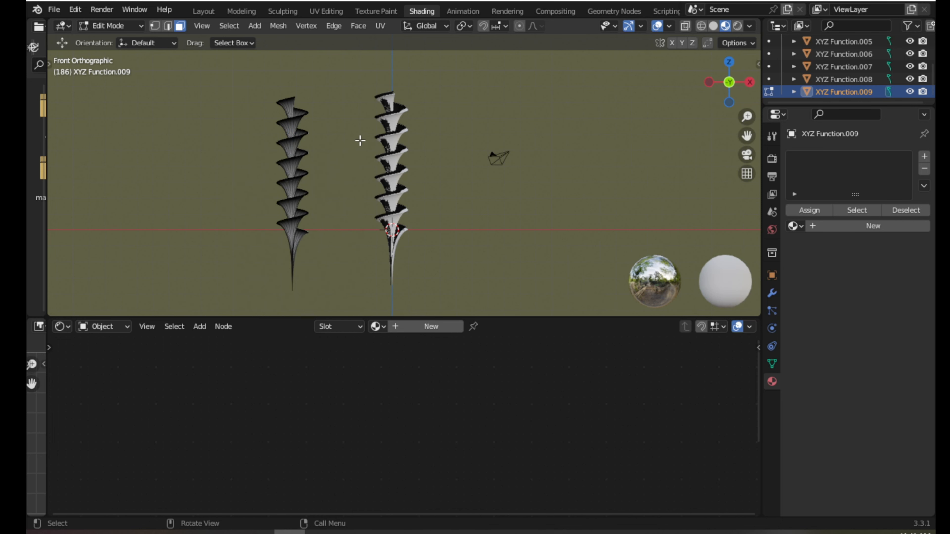
{"action": "left_click", "coordinate": [287, 147]}
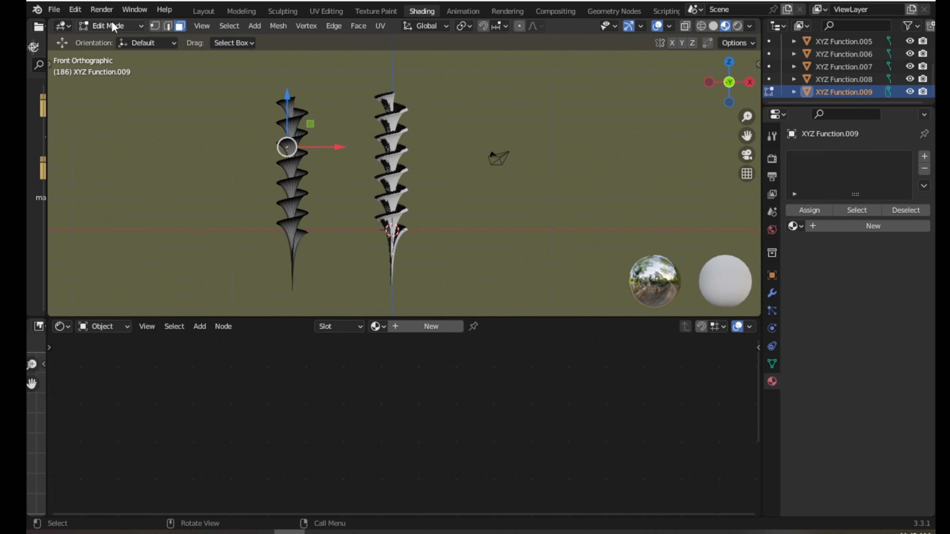
- Switch to Object Mode and delete the offset spiral, XYZ Function.009
{"action": "left_click", "coordinate": [103, 27]}
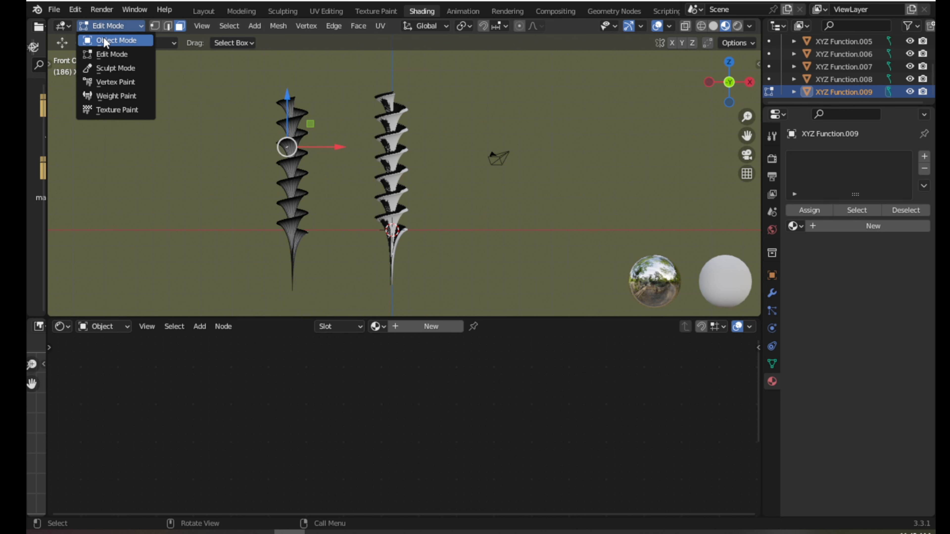
{"action": "left_click", "coordinate": [104, 37]}
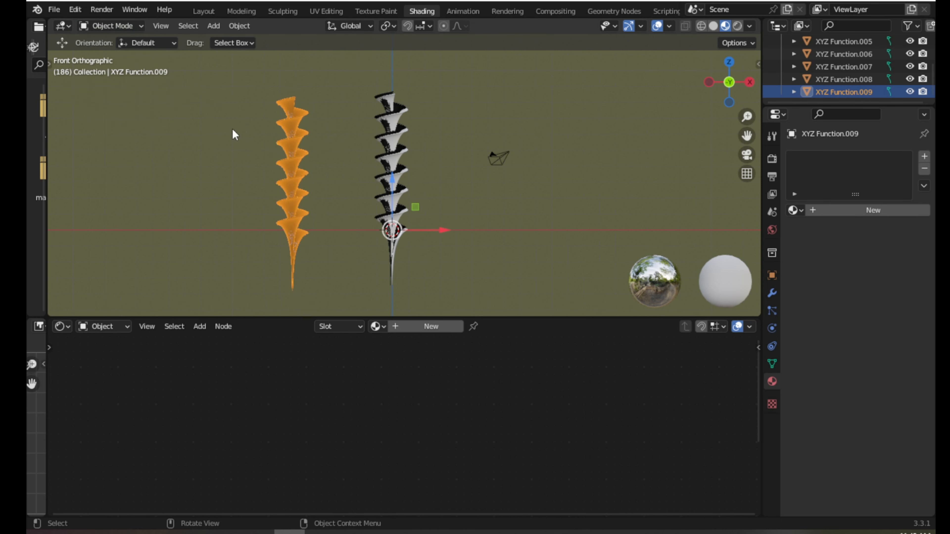
{"action": "key", "text": "x"}
{"action": "left_click", "coordinate": [297, 180]}
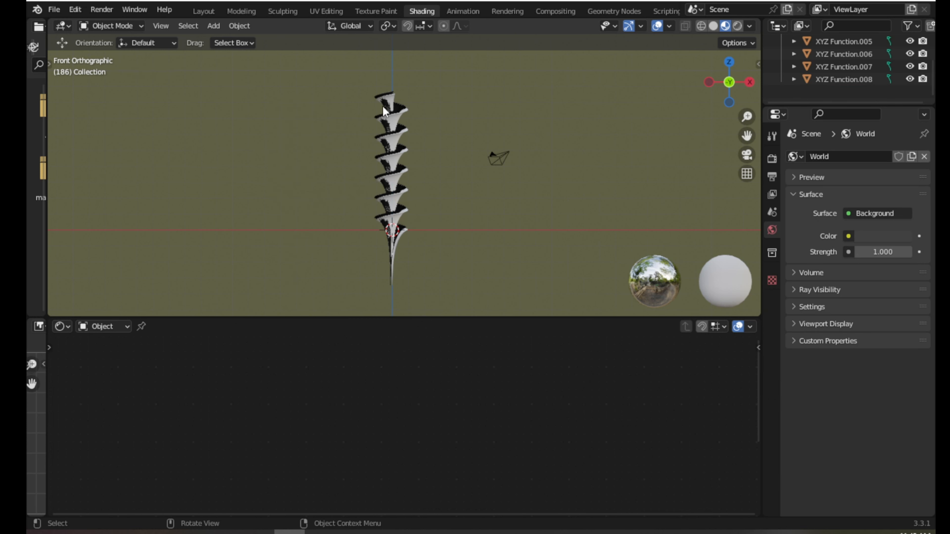
- Pull the duplicate XYZ Function.008 out of the overlapping spirals by about -6.29 m in X and delete it
{"action": "scroll", "coordinate": [825, 71], "scroll_direction": "up", "scroll_amount": 1}
{"action": "left_click", "coordinate": [823, 92]}
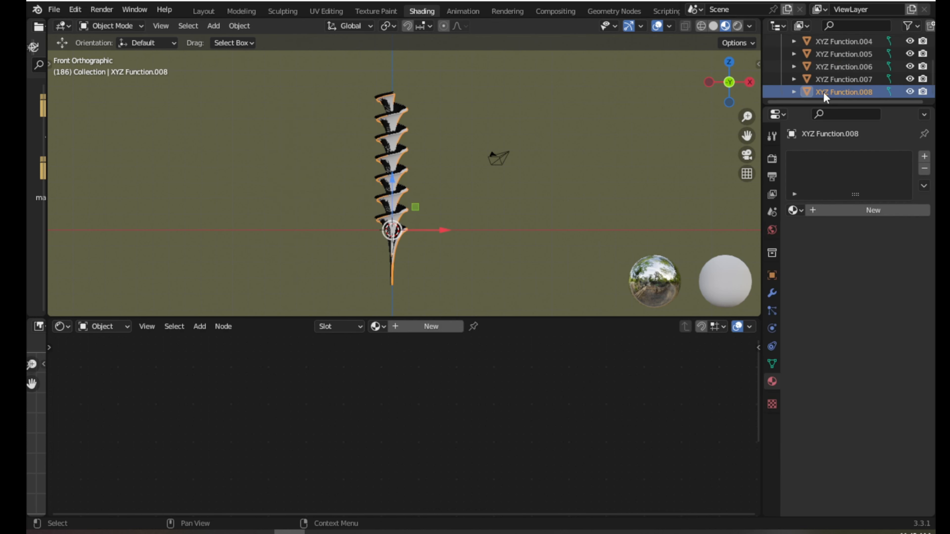
{"action": "left_click_drag", "start_coordinate": [440, 228], "coordinate": [329, 226]}
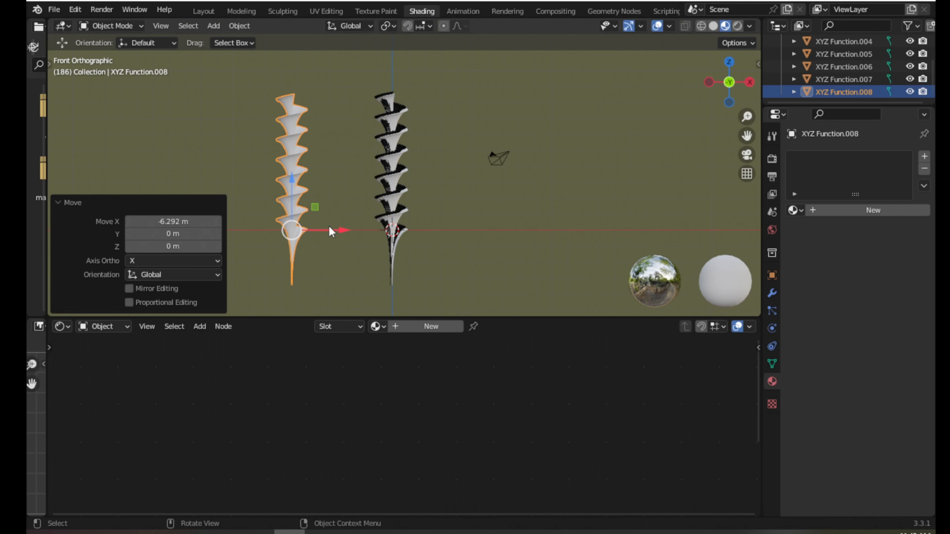
{"action": "key", "text": "Delete"}
- Pull the duplicate XYZ Function.005 about -7.99 m along X, away from the other spirals, and delete it
{"action": "left_click", "coordinate": [398, 201]}
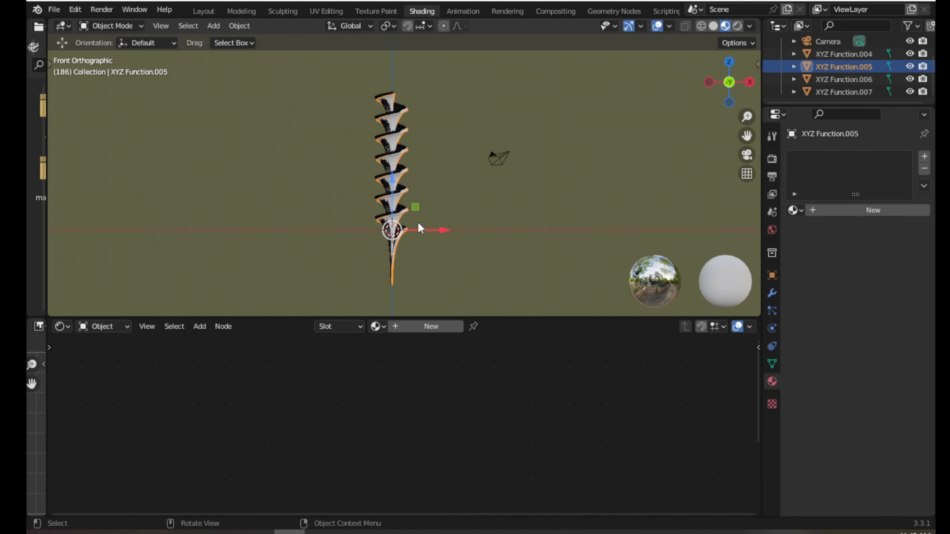
{"action": "left_click_drag", "start_coordinate": [425, 227], "coordinate": [303, 235]}
{"action": "key", "text": "x"}
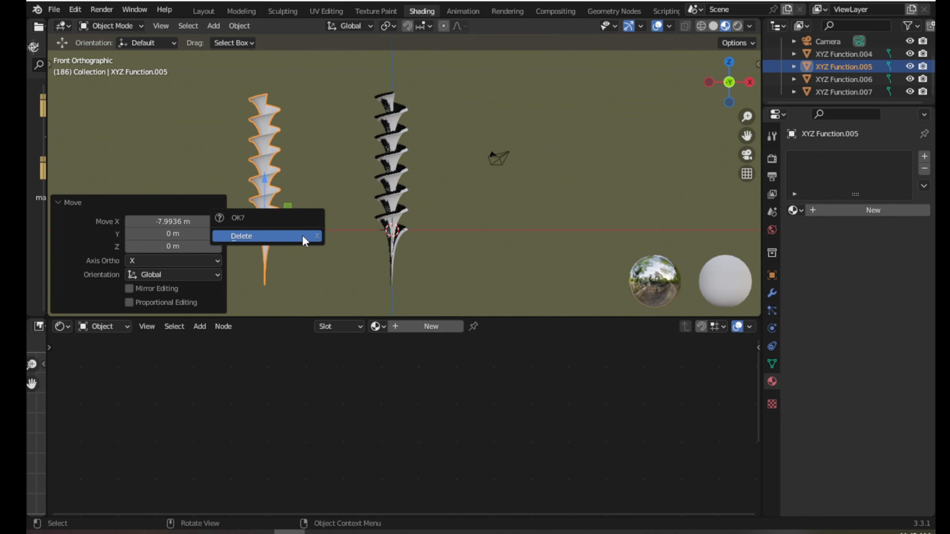
{"action": "left_click", "coordinate": [302, 235]}
- Separate the duplicate XYZ Function.006 by moving it about -6.73 m along X and delete it
{"action": "left_click", "coordinate": [383, 186]}
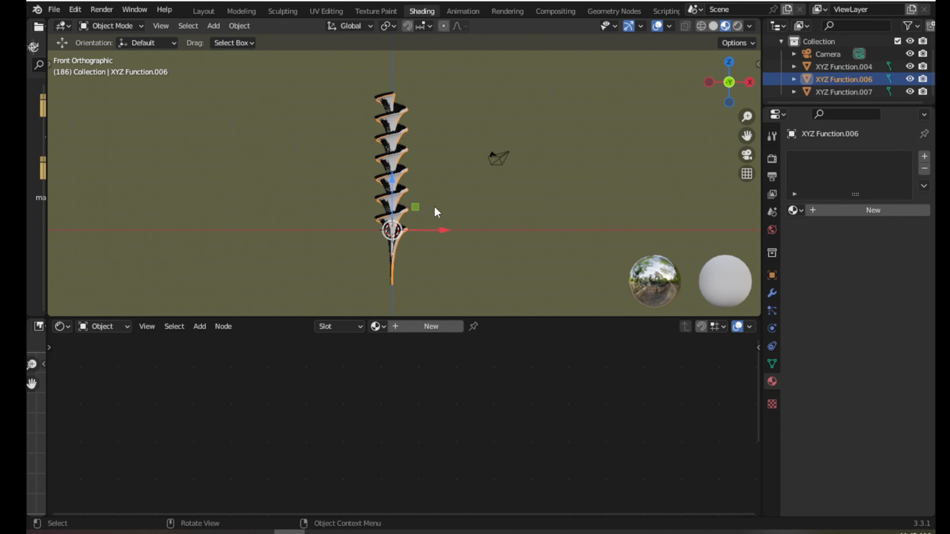
{"action": "left_click_drag", "start_coordinate": [440, 228], "coordinate": [327, 230]}
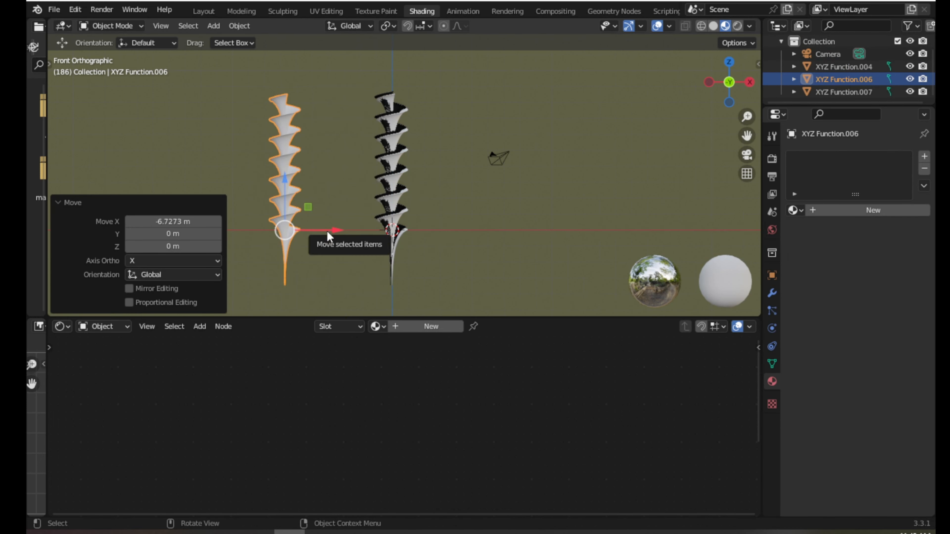
{"action": "key", "text": "x"}
{"action": "left_click", "coordinate": [329, 234]}
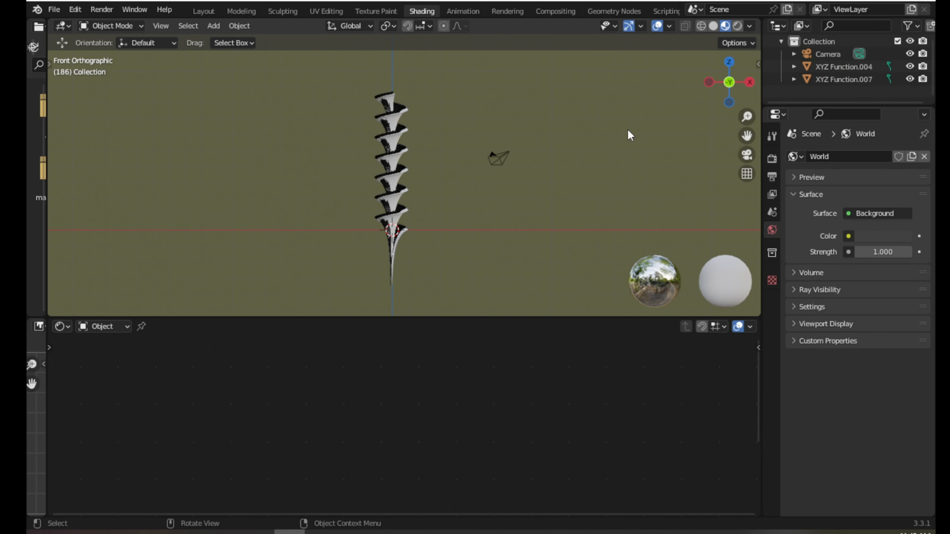
- Enlarge the outliner to list all objects and delete the duplicate spiral XYZ Function.007
{"action": "left_click_drag", "start_coordinate": [829, 105], "coordinate": [830, 243]}
{"action": "left_click", "coordinate": [822, 91]}
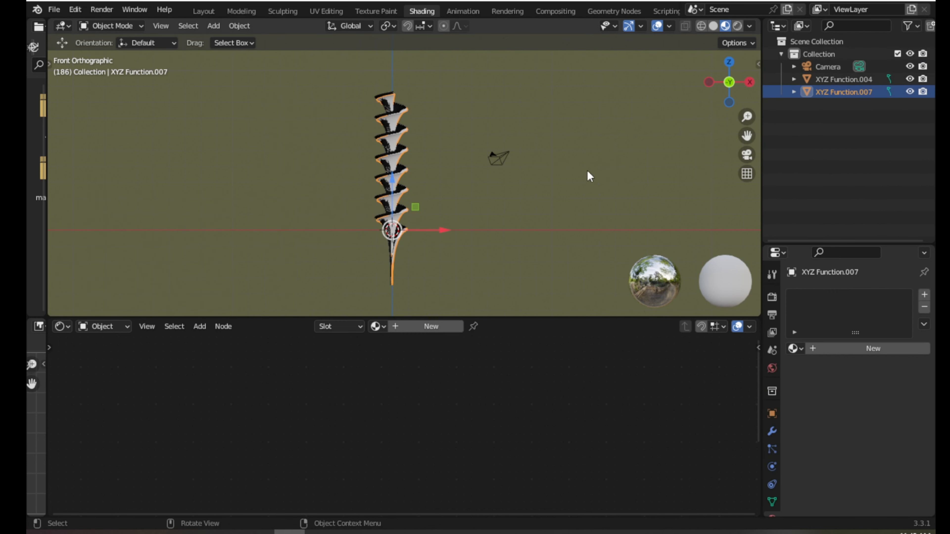
{"action": "key", "text": "x"}
{"action": "left_click", "coordinate": [537, 191]}
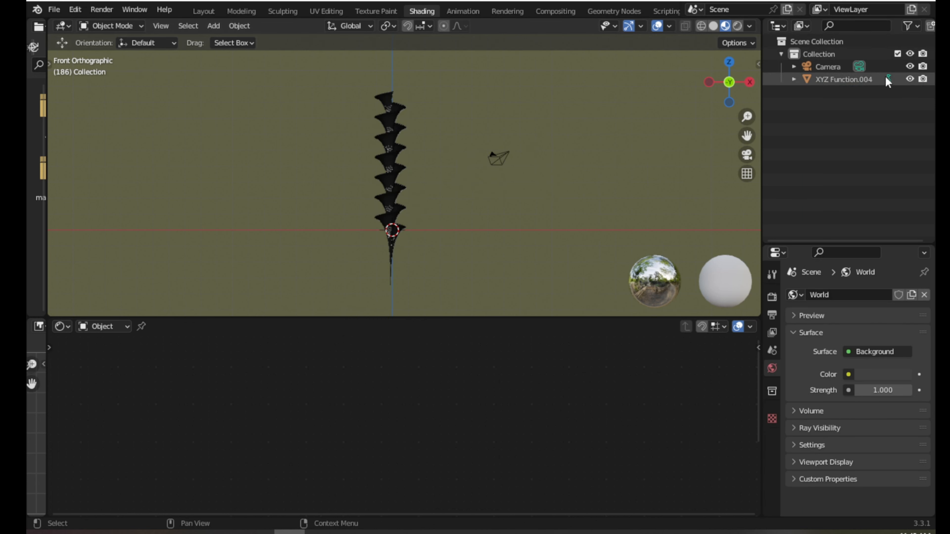
- Select the remaining spiral, XYZ Function.004, and hide the viewport gizmos and overlays
{"action": "left_click", "coordinate": [839, 79]}
{"action": "scroll", "coordinate": [430, 199], "scroll_direction": "up", "scroll_amount": 2}
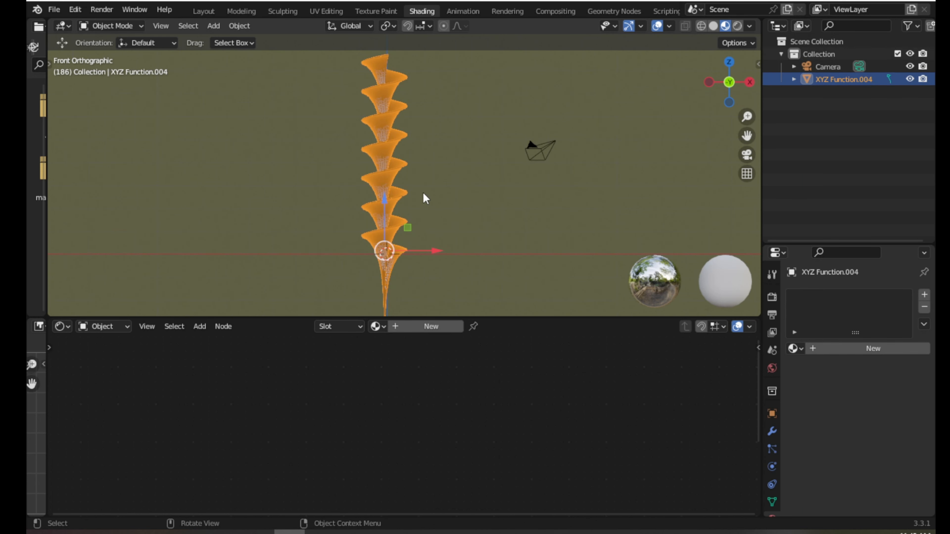
{"action": "left_click", "coordinate": [628, 26]}
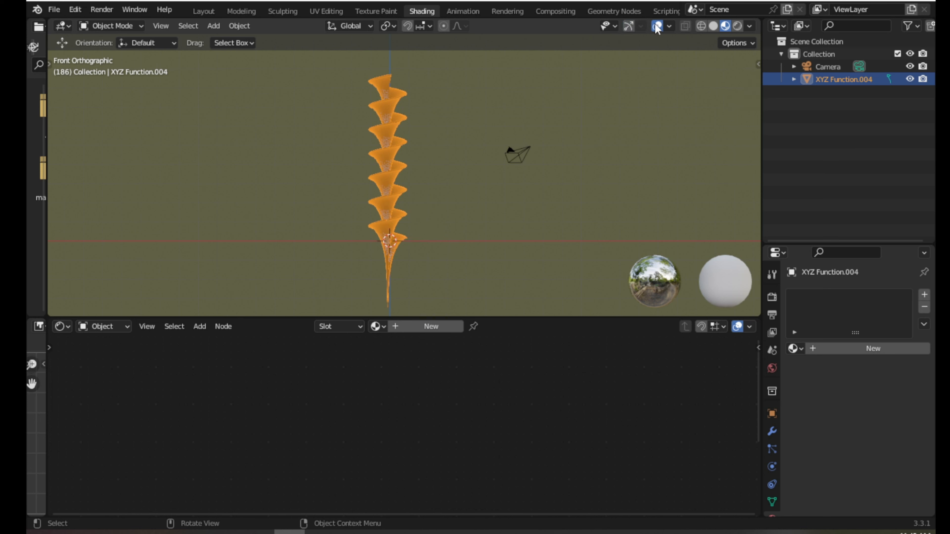
{"action": "left_click", "coordinate": [657, 27]}
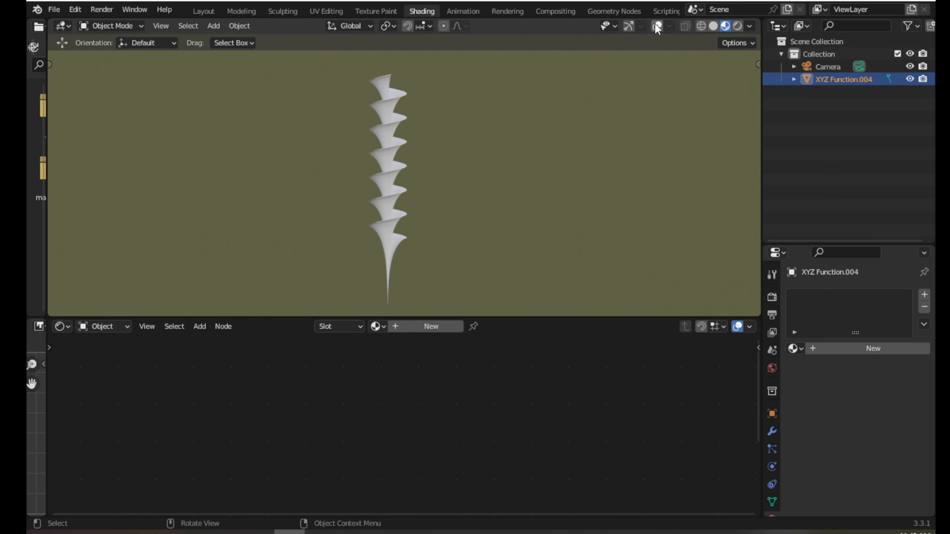
- Create a new material named "gradient map" on the spiral and save the file
{"action": "left_click", "coordinate": [407, 327]}
{"action": "left_click", "coordinate": [407, 326]}
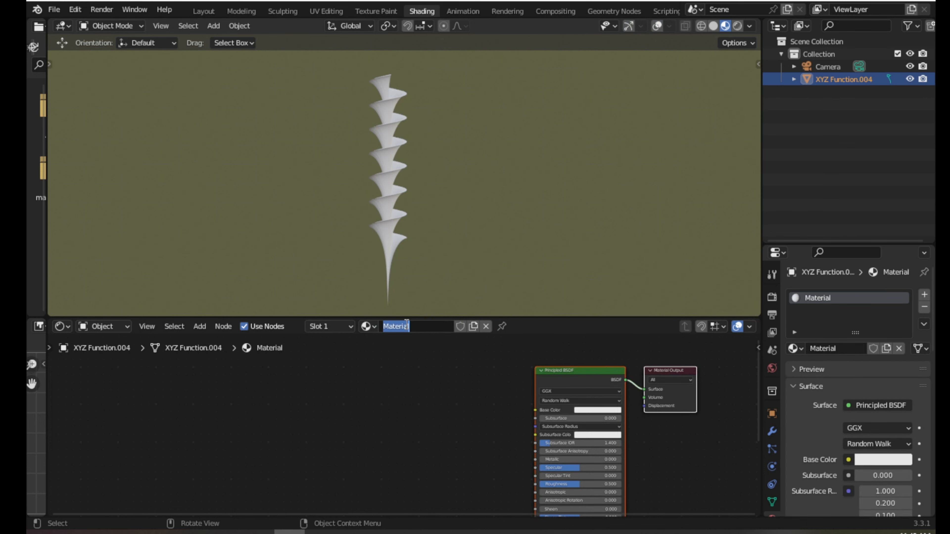
{"action": "type", "text": "gradient map"}
{"action": "key", "text": "Return"}
{"action": "key", "text": "ctrl+s"}
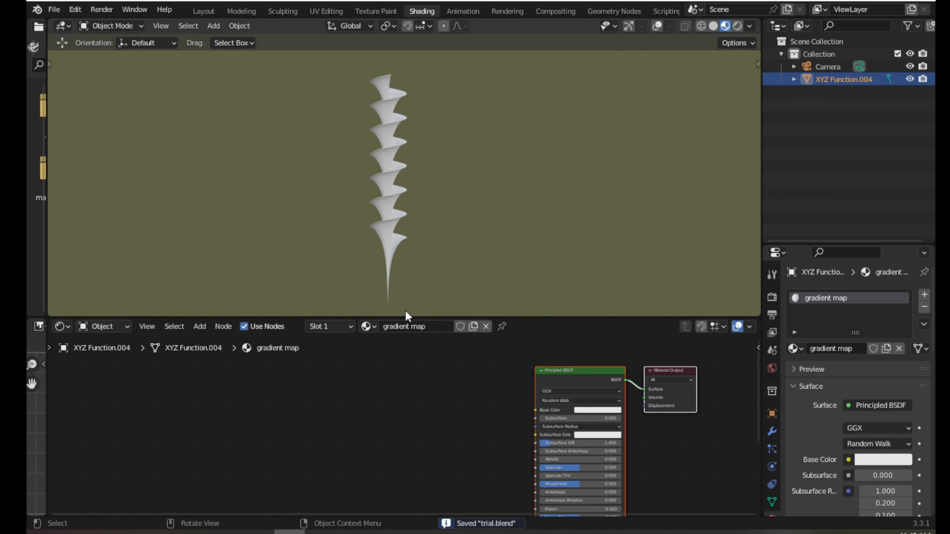
- Enlarge the shader editor area beneath the 3D viewport to make room for the material nodes
{"action": "left_click_drag", "start_coordinate": [515, 318], "coordinate": [504, 270]}
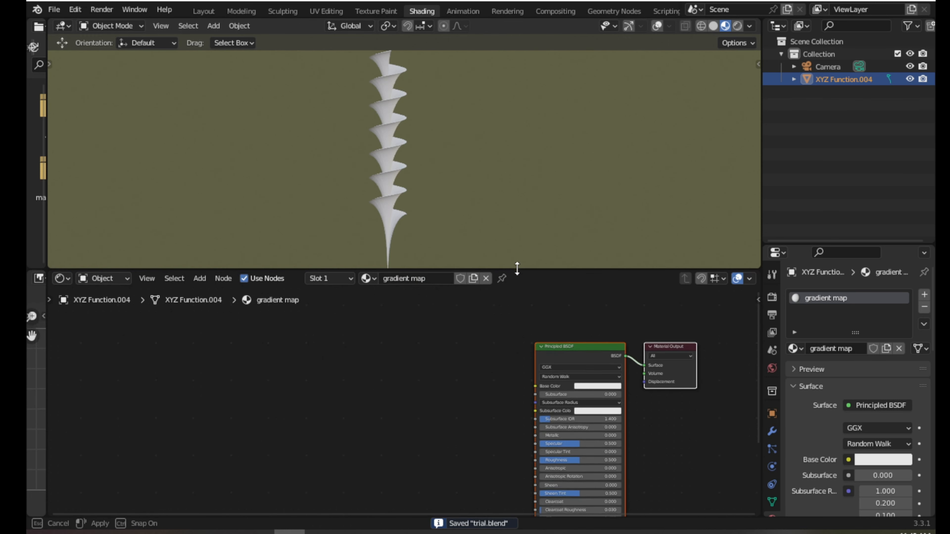
{"action": "middle_click_drag", "start_coordinate": [404, 200], "coordinate": [454, 213], "text": "shift"}
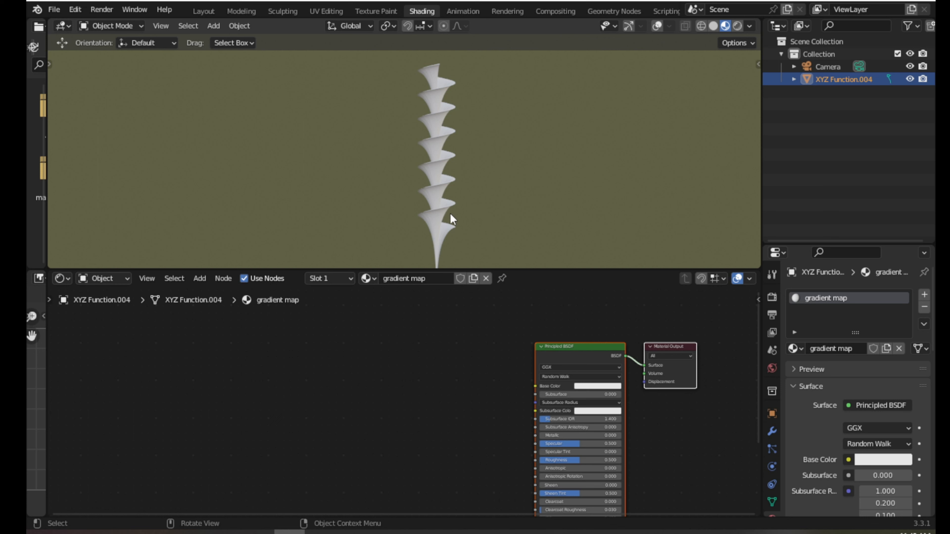
{"action": "middle_click_drag", "start_coordinate": [490, 376], "coordinate": [314, 388]}
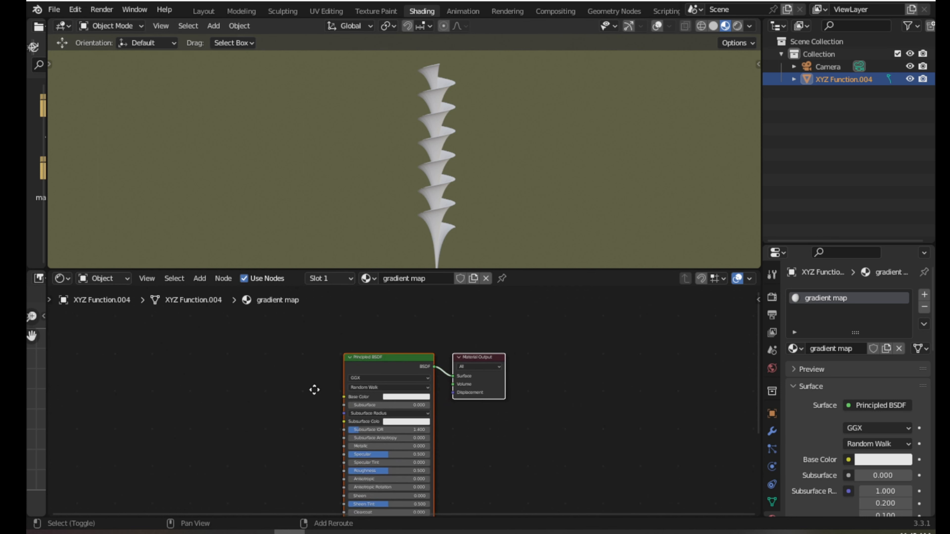
{"action": "scroll", "coordinate": [417, 379], "scroll_direction": "up", "scroll_amount": 1}
{"action": "left_click", "coordinate": [371, 320]}
{"action": "scroll", "coordinate": [390, 369], "scroll_direction": "up", "scroll_amount": 2}
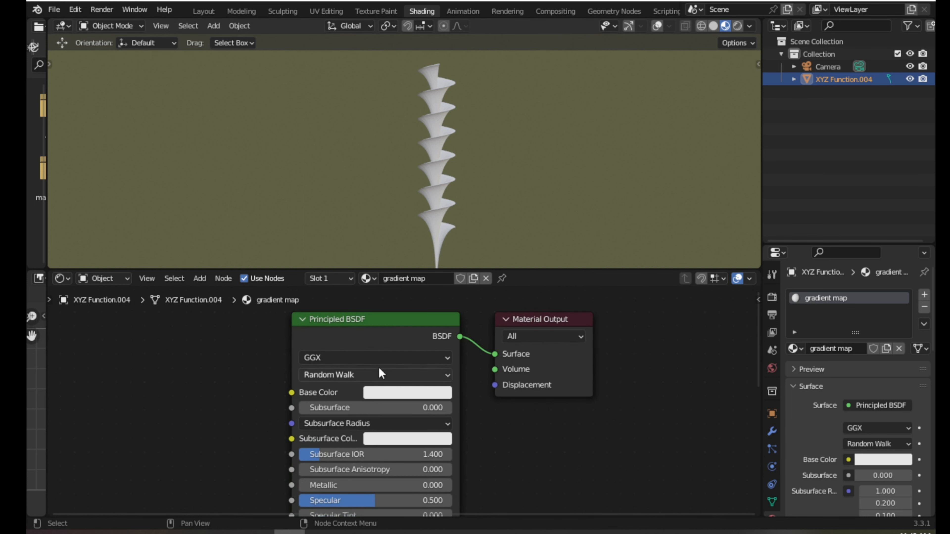
{"action": "middle_click_drag", "start_coordinate": [381, 339], "coordinate": [398, 381]}
{"action": "scroll", "coordinate": [429, 208], "scroll_direction": "up", "scroll_amount": 1}
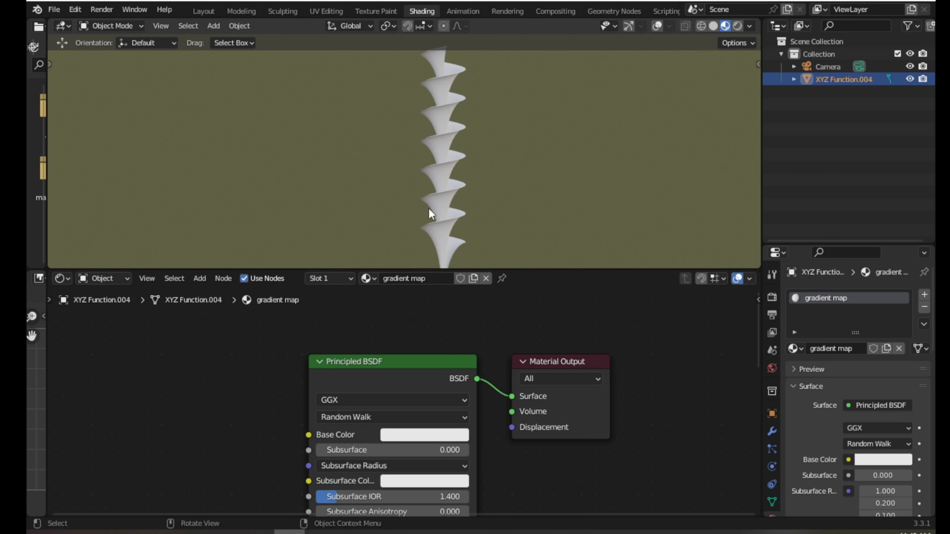
{"action": "left_click", "coordinate": [370, 362]}
{"action": "scroll", "coordinate": [227, 384], "scroll_direction": "down", "scroll_amount": 1}
{"action": "middle_click_drag", "start_coordinate": [228, 384], "coordinate": [303, 396], "text": "shift"}
{"action": "left_click", "coordinate": [301, 395]}
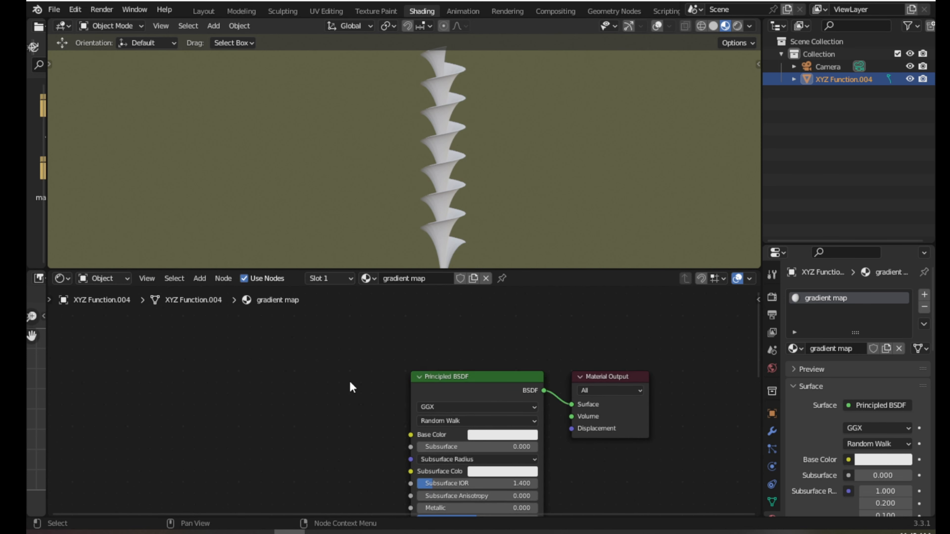
- Add a ColorRamp node beside the Principled BSDF and connect its Color output to Base Color
{"action": "key", "text": "shift+a"}
{"action": "left_click", "coordinate": [248, 399]}
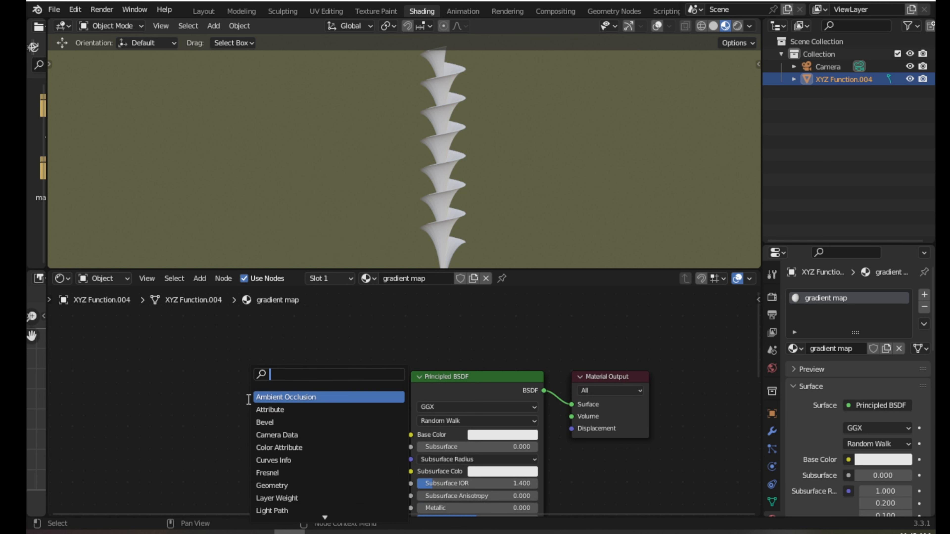
{"action": "type", "text": "color"}
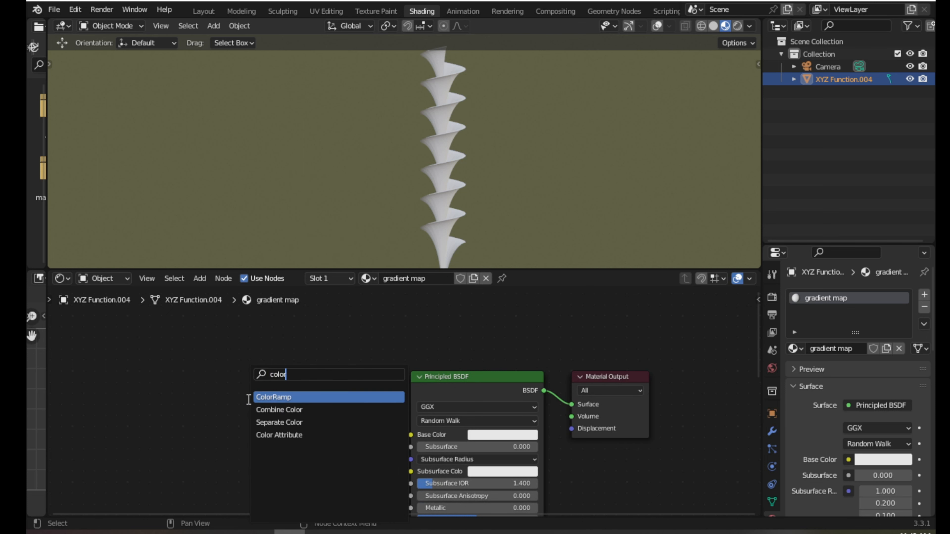
{"action": "key", "text": "Return"}
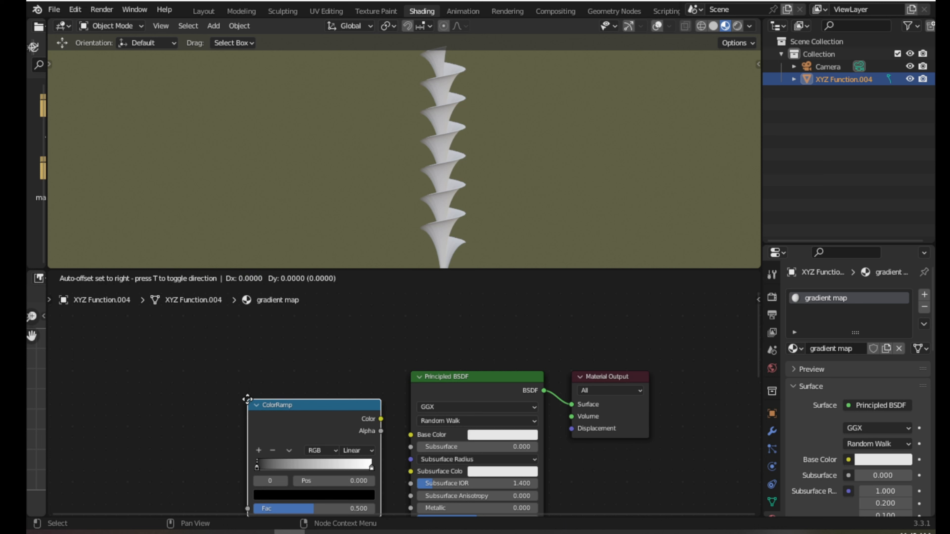
{"action": "left_click", "coordinate": [233, 373]}
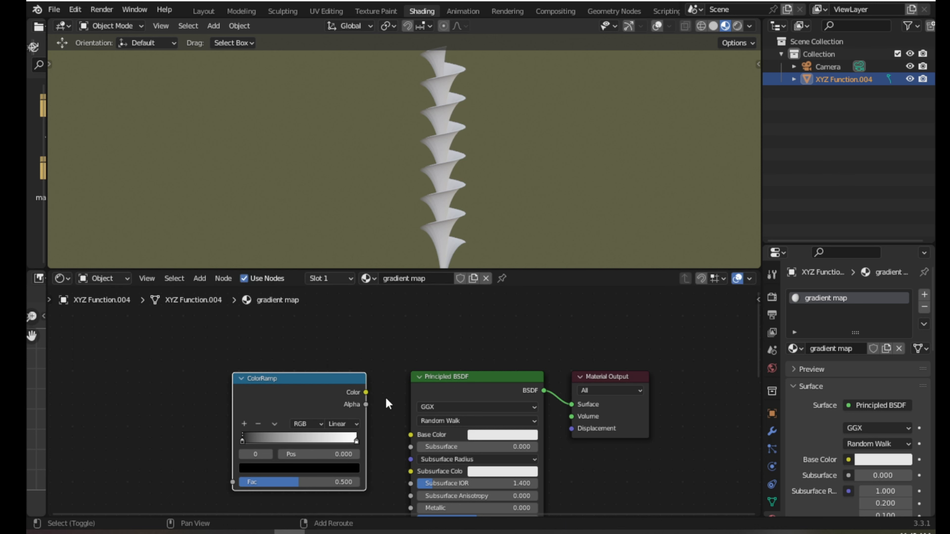
{"action": "left_click", "coordinate": [434, 376], "text": "shift"}
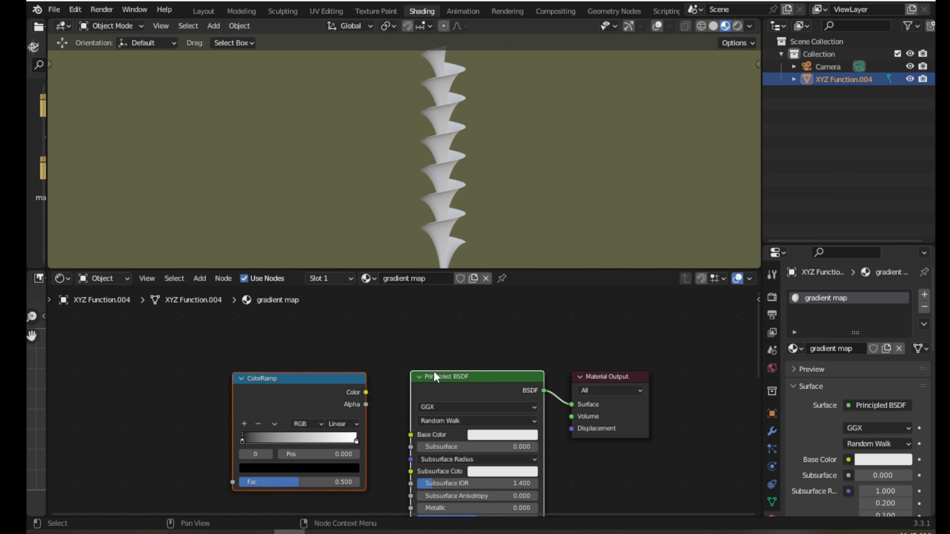
{"action": "key", "text": "f"}
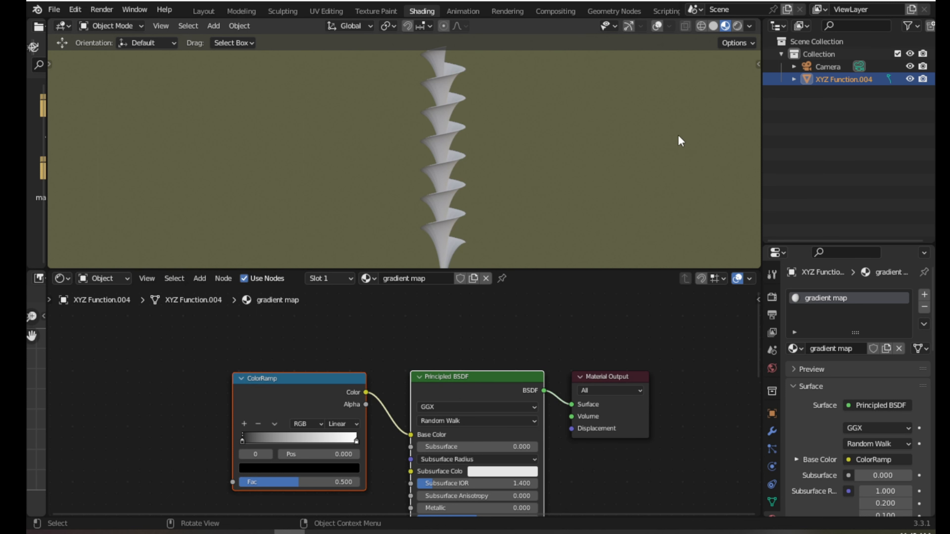
- Enable the Screencast Keys display in the 3D viewport
{"action": "key", "text": "b"}
{"action": "key", "text": "Escape"}
{"action": "key", "text": "n"}
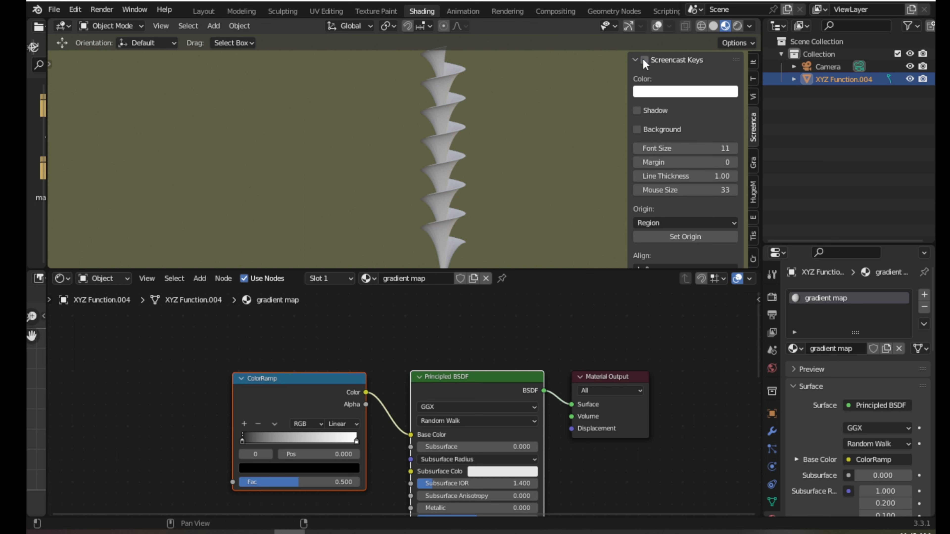
{"action": "left_click", "coordinate": [644, 60]}
{"action": "key", "text": "n"}
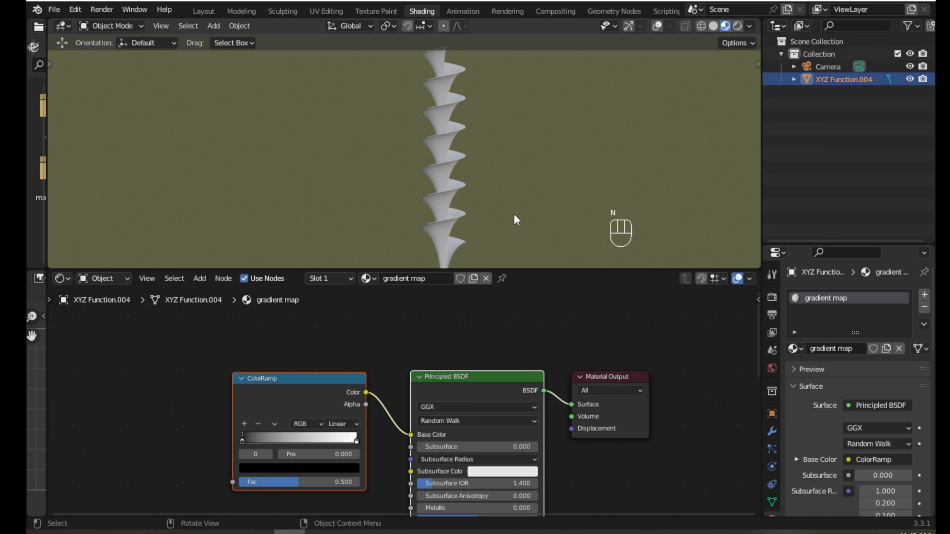
- Move the ColorRamp's black stop to about 0.286 and its white stop to about 0.818
{"action": "left_click", "coordinate": [360, 377]}
{"action": "scroll", "coordinate": [245, 447], "scroll_direction": "up", "scroll_amount": 2}
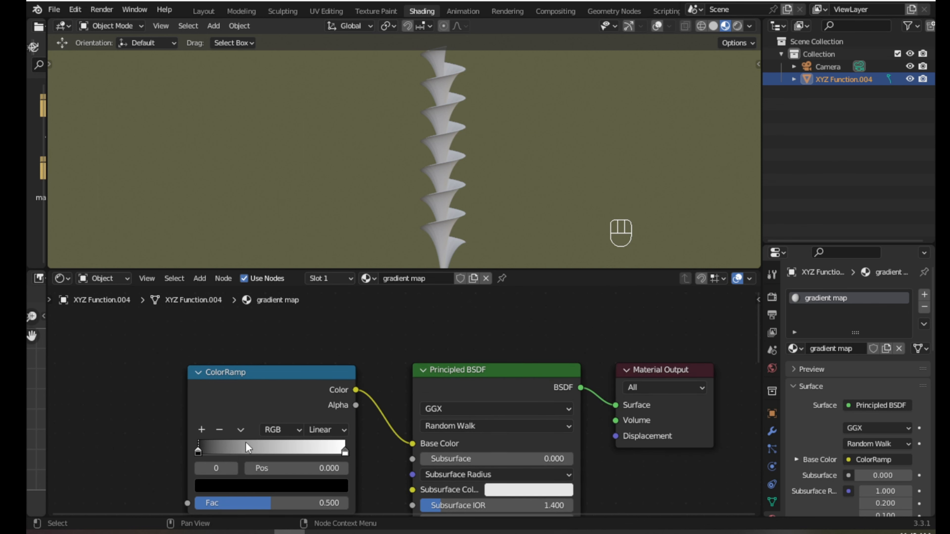
{"action": "left_click_drag", "start_coordinate": [199, 452], "coordinate": [241, 452]}
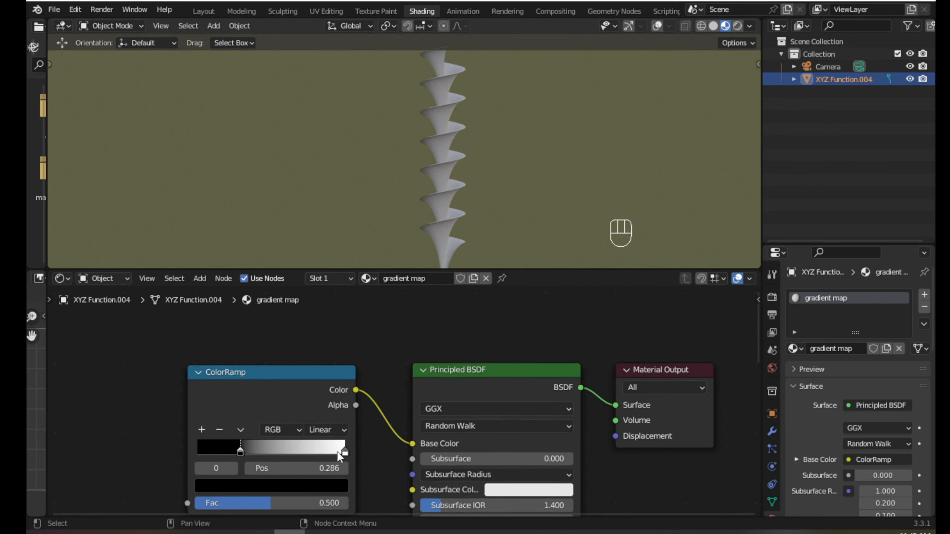
{"action": "left_click_drag", "start_coordinate": [342, 451], "coordinate": [313, 454]}
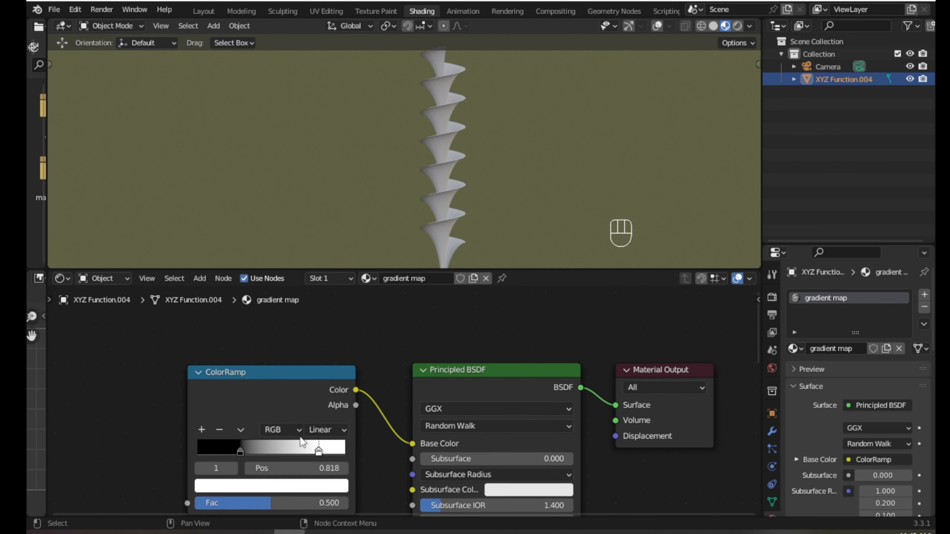
- Add a Gradient Texture node before the ColorRamp and connect its Fac output to the ramp's Fac input
{"action": "scroll", "coordinate": [300, 437], "scroll_direction": "down", "scroll_amount": 6}
{"action": "middle_click_drag", "start_coordinate": [254, 420], "coordinate": [356, 412]}
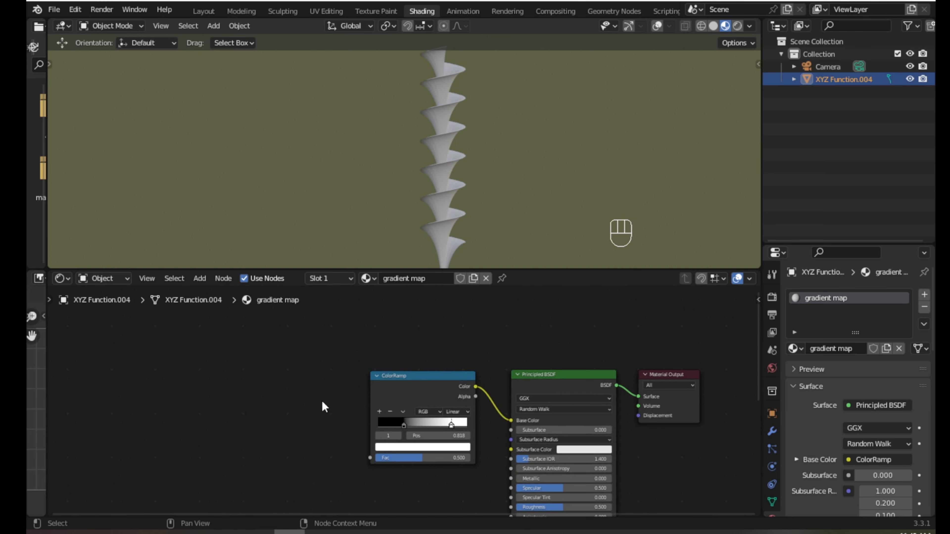
{"action": "key", "text": "shift+a"}
{"action": "left_click", "coordinate": [277, 397]}
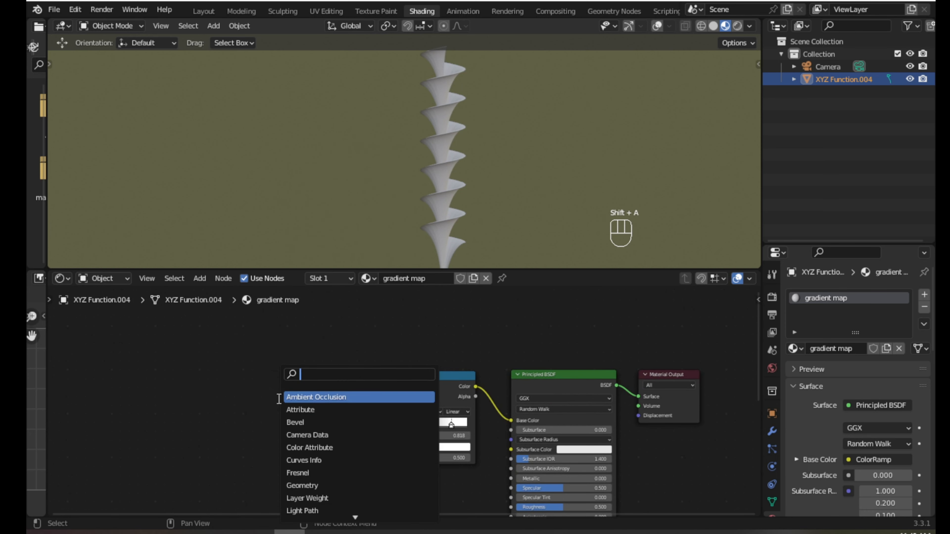
{"action": "type", "text": "gradi"}
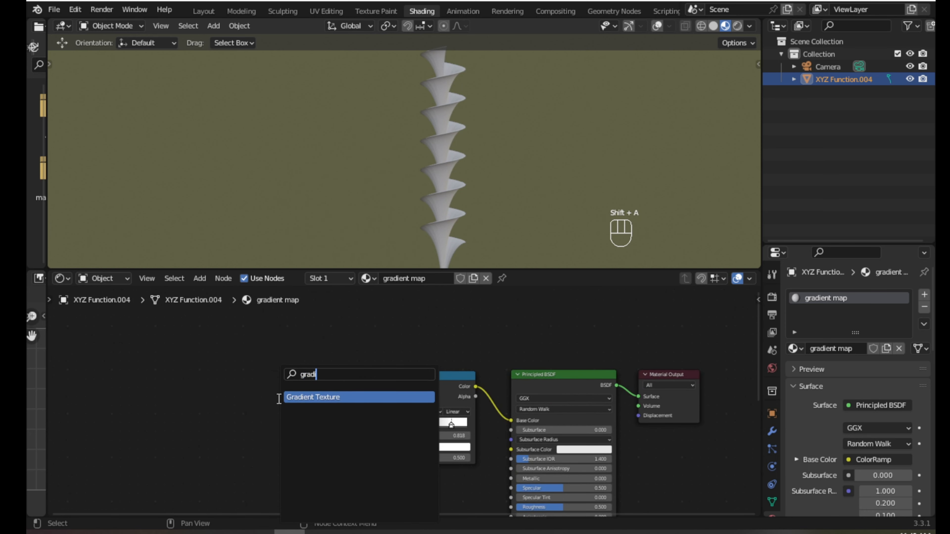
{"action": "key", "text": "Return"}
{"action": "left_click", "coordinate": [277, 397]}
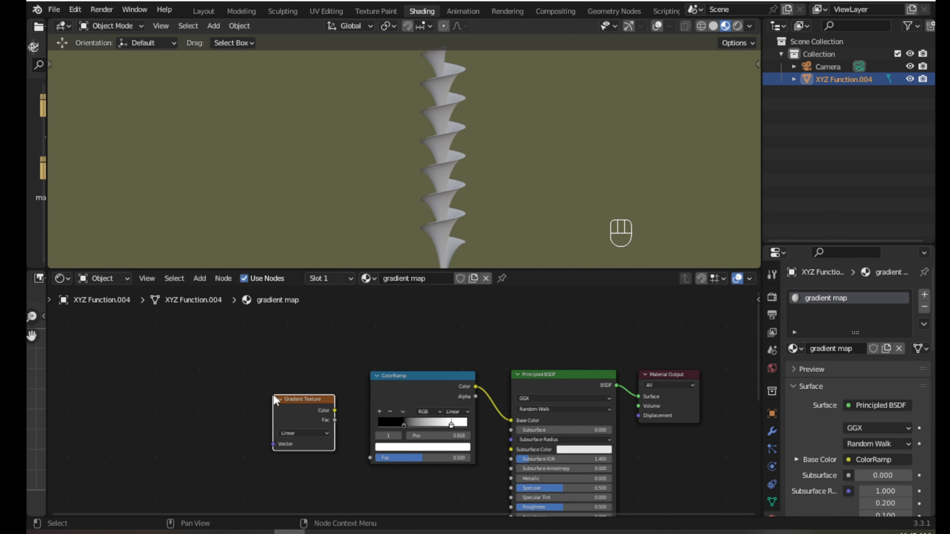
{"action": "scroll", "coordinate": [294, 417], "scroll_direction": "up", "scroll_amount": 2}
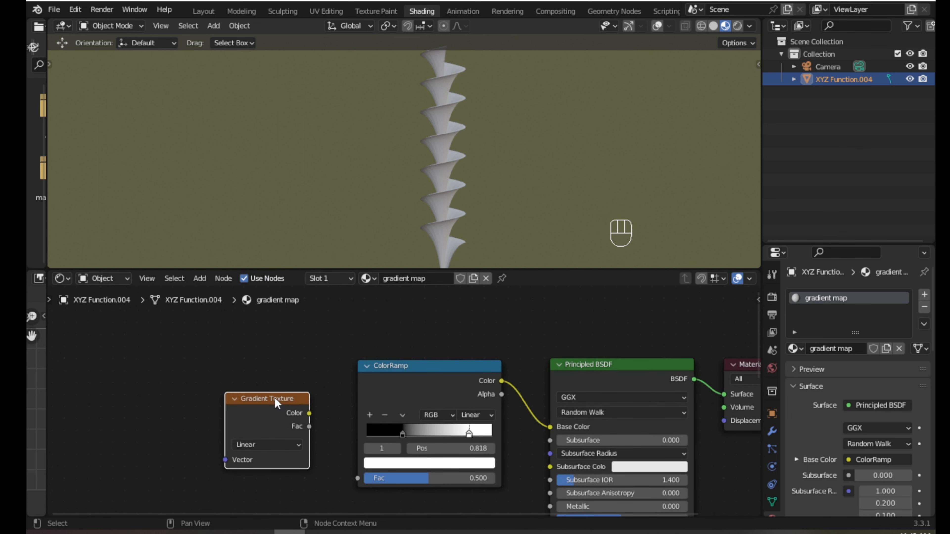
{"action": "left_click", "coordinate": [383, 368], "text": "shift"}
{"action": "key", "text": "f"}
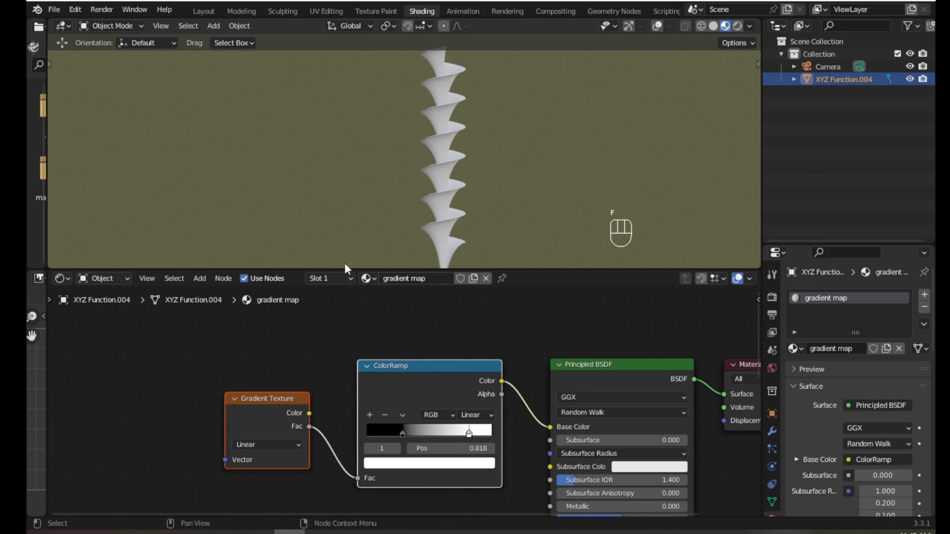
- Change the Gradient Texture's type to Easing and save the file
{"action": "left_click", "coordinate": [267, 443]}
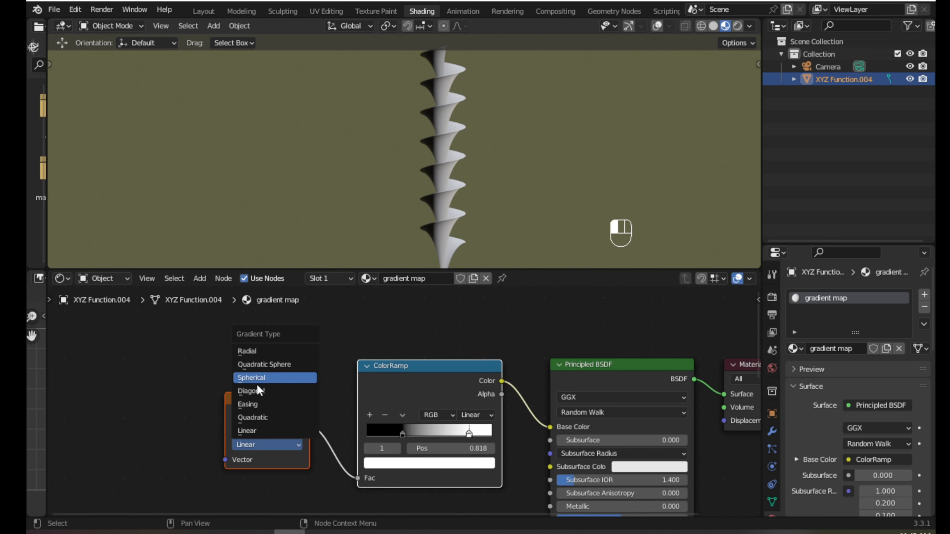
{"action": "left_click", "coordinate": [268, 405]}
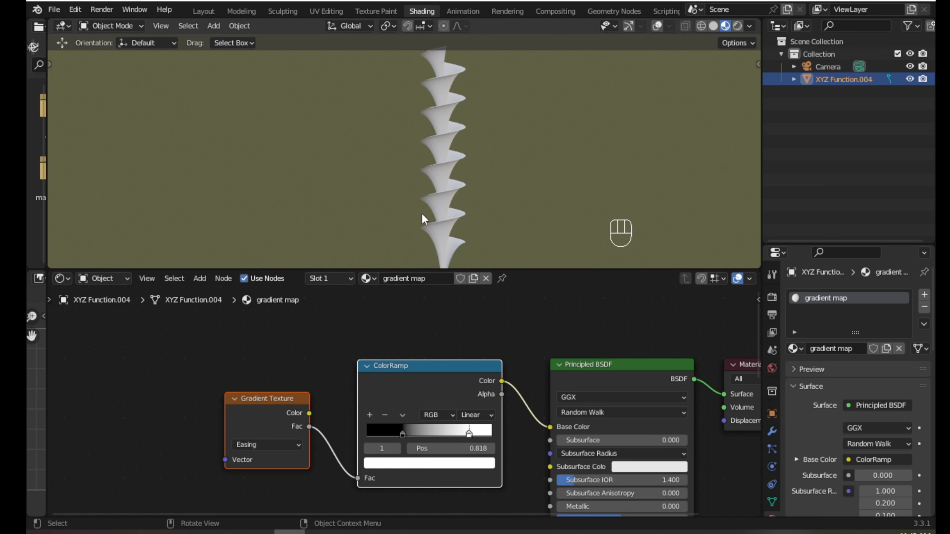
{"action": "mouse_move", "coordinate": [423, 212]}
{"action": "middle_mouse_down"}
{"action": "mouse_move", "coordinate": [436, 208]}
{"action": "mouse_move", "coordinate": [427, 200]}
{"action": "middle_mouse_up"}
{"action": "key", "text": "ctrl+s"}
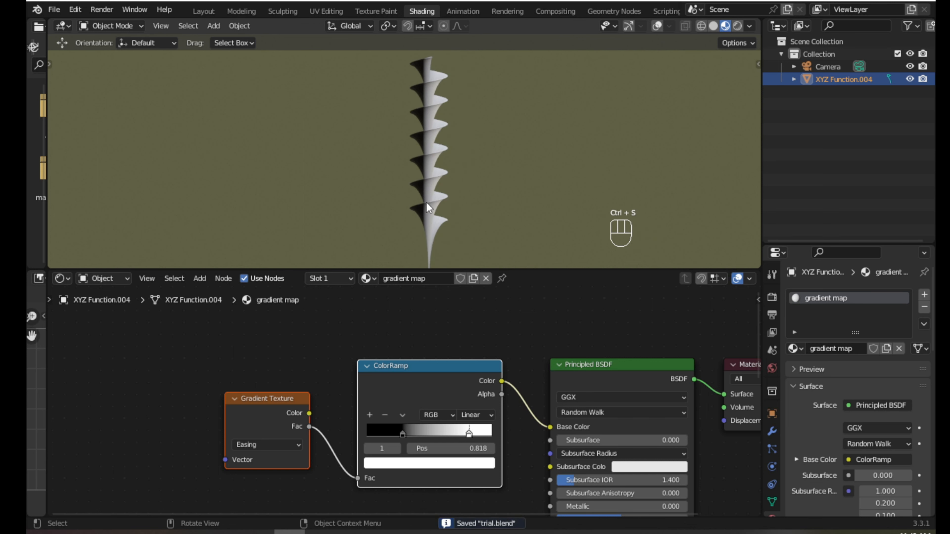
{"action": "scroll", "coordinate": [229, 371], "scroll_direction": "down", "scroll_amount": 2}
{"action": "middle_click_drag", "start_coordinate": [229, 371], "coordinate": [359, 364]}
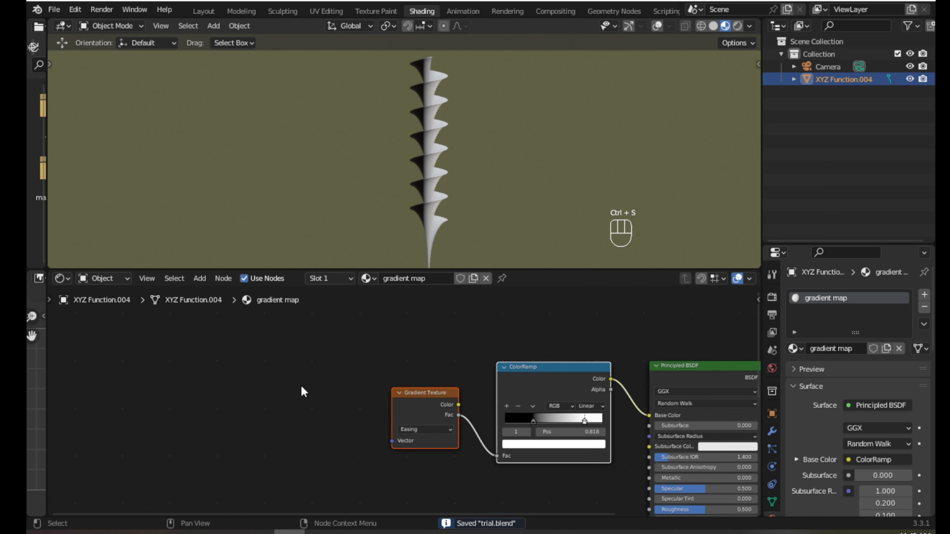
{"action": "key", "text": "shift+a"}
{"action": "left_click", "coordinate": [302, 386]}
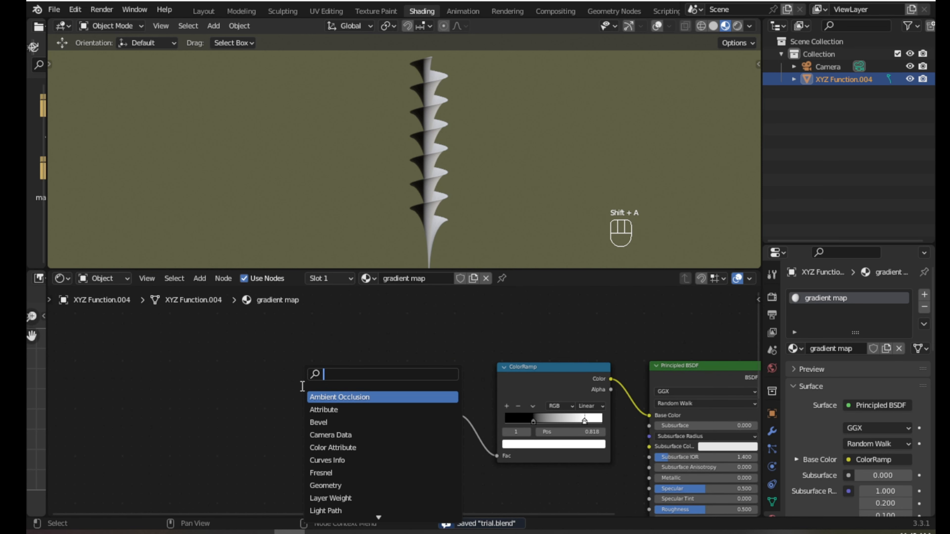
{"action": "key", "text": "Escape"}
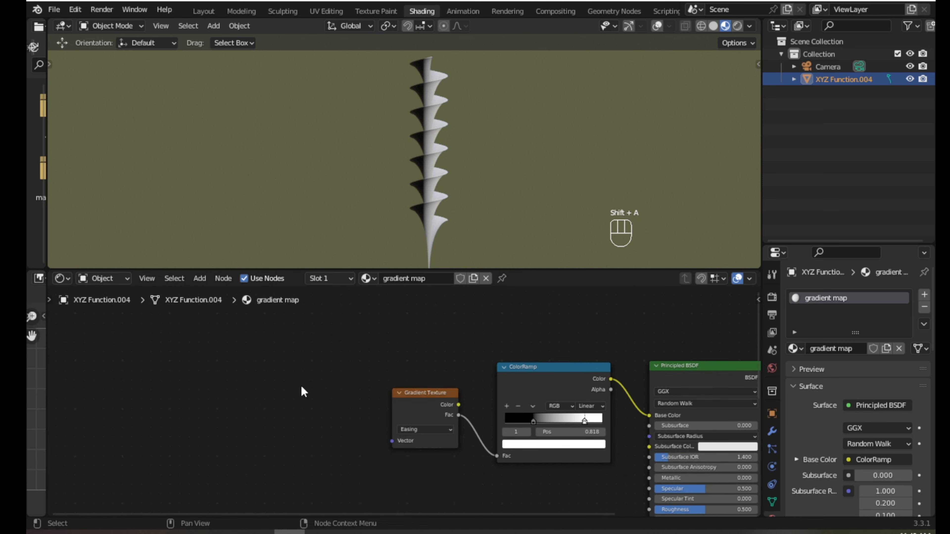
{"action": "left_click", "coordinate": [424, 404]}
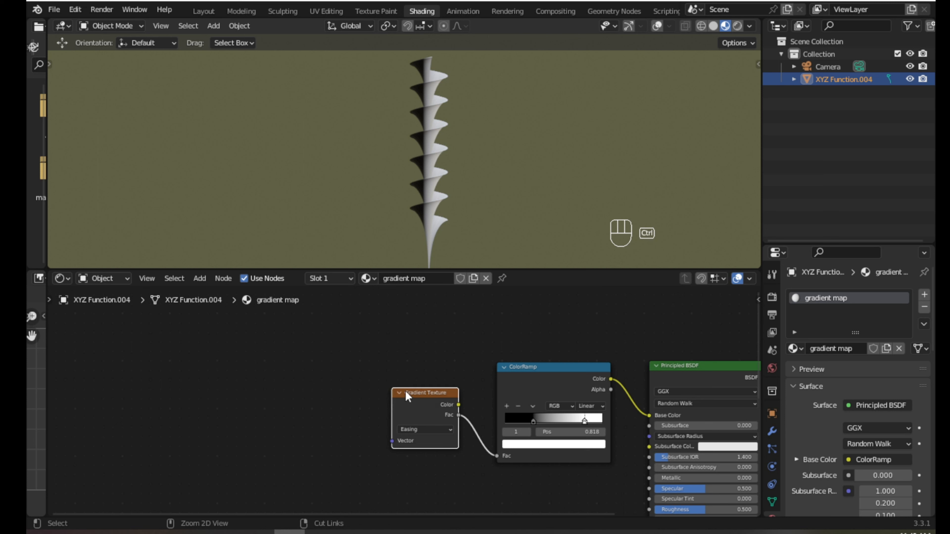
{"action": "key", "text": "ctrl+t"}
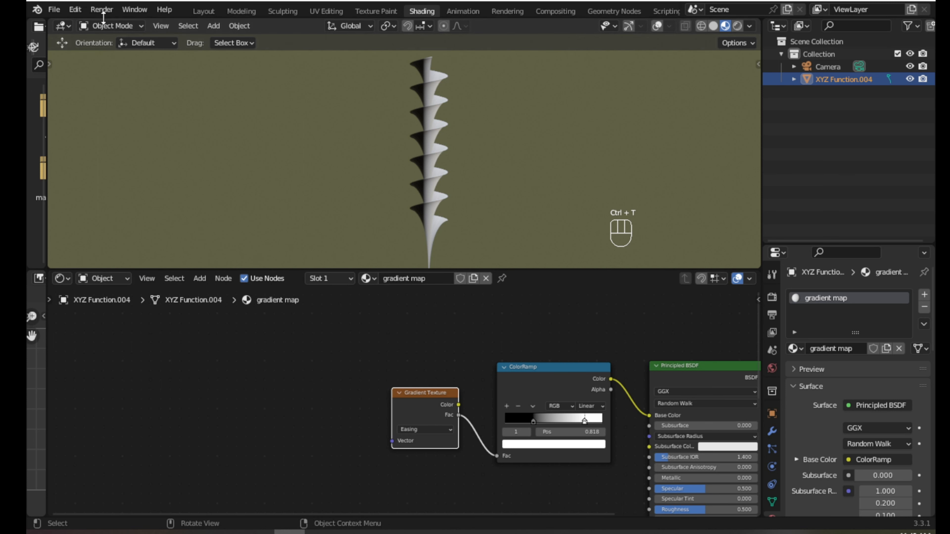
- Enable the Node Wrangler add-on in the preferences and close the preferences window
{"action": "left_click", "coordinate": [75, 9]}
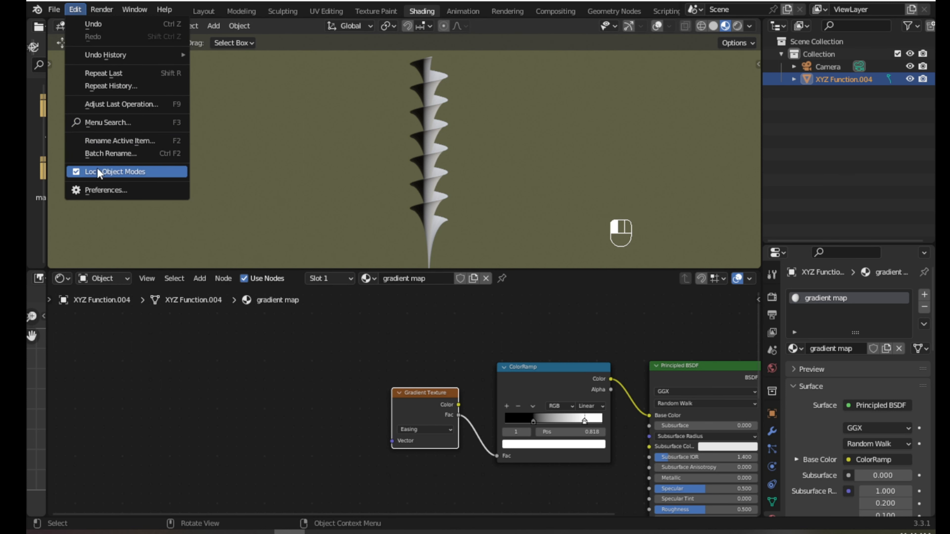
{"action": "left_click", "coordinate": [99, 190]}
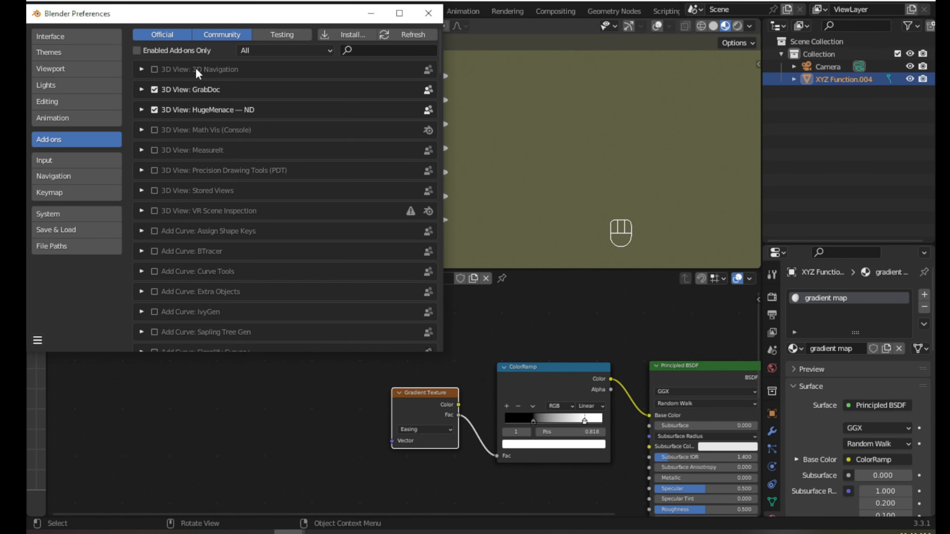
{"action": "left_click", "coordinate": [369, 50]}
{"action": "type", "text": "wra"}
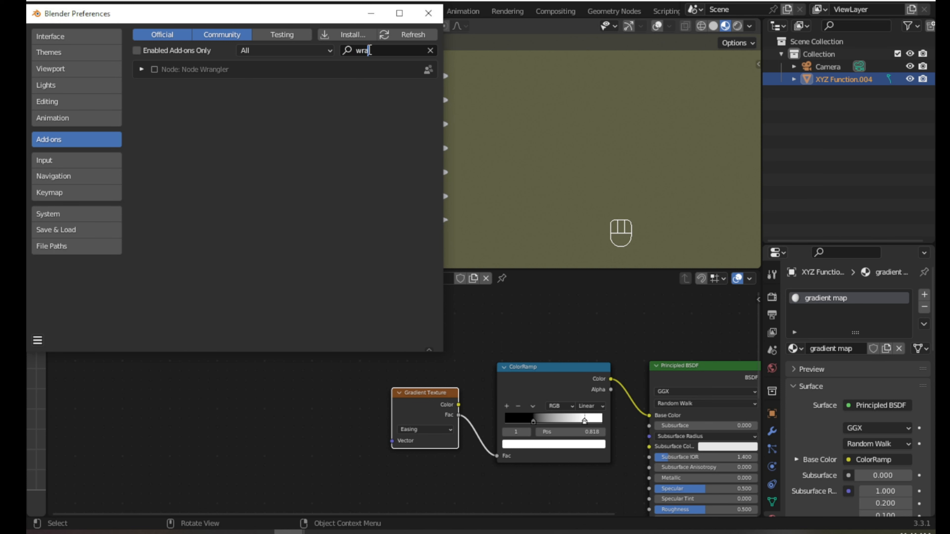
{"action": "left_click", "coordinate": [155, 69]}
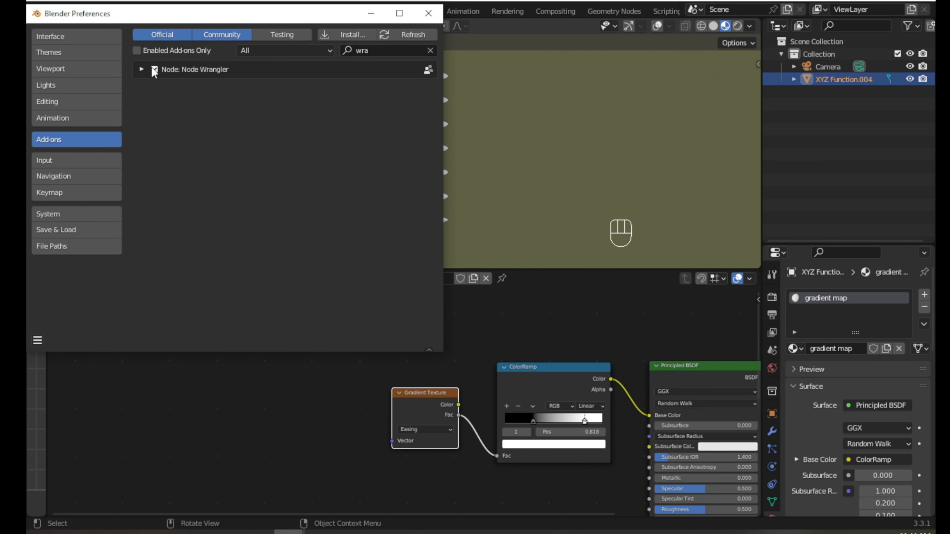
{"action": "left_click", "coordinate": [428, 14]}
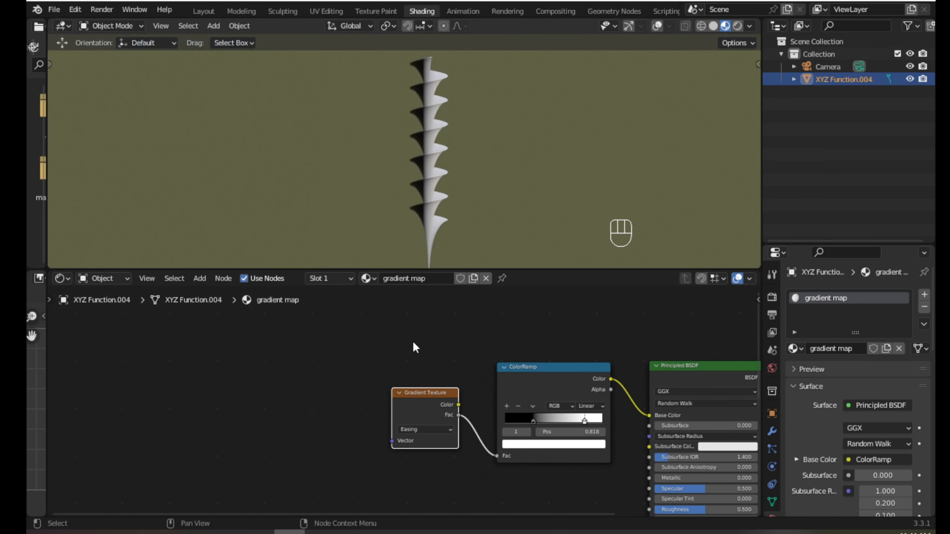
- Add a Texture Coordinate and Mapping setup to the Gradient Texture with Node Wrangler and spread the new nodes out before it
{"action": "left_click", "coordinate": [412, 384]}
{"action": "left_click", "coordinate": [408, 393]}
{"action": "key", "text": "ctrl+t"}
{"action": "left_click_drag", "start_coordinate": [253, 419], "coordinate": [175, 406]}
{"action": "left_click", "coordinate": [221, 373]}
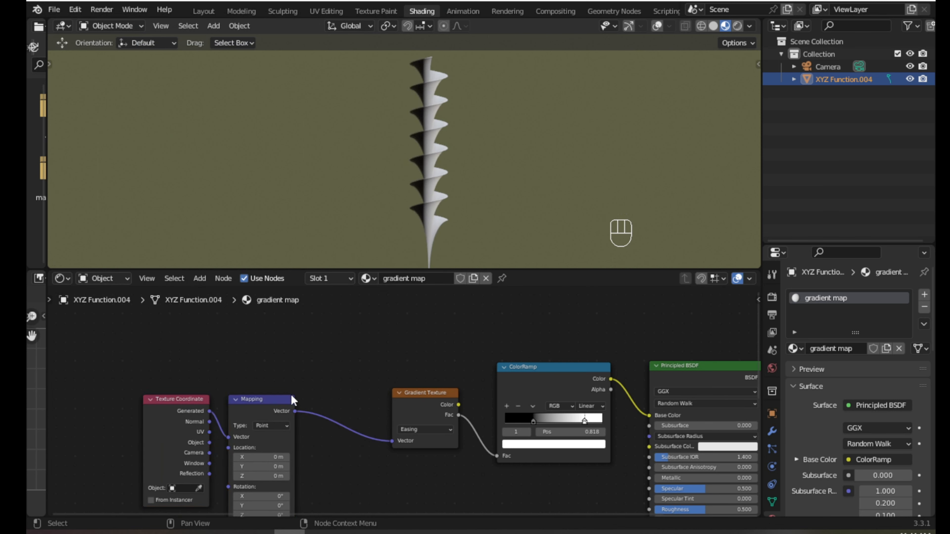
{"action": "left_click", "coordinate": [264, 399]}
{"action": "left_click_drag", "start_coordinate": [194, 404], "coordinate": [170, 400]}
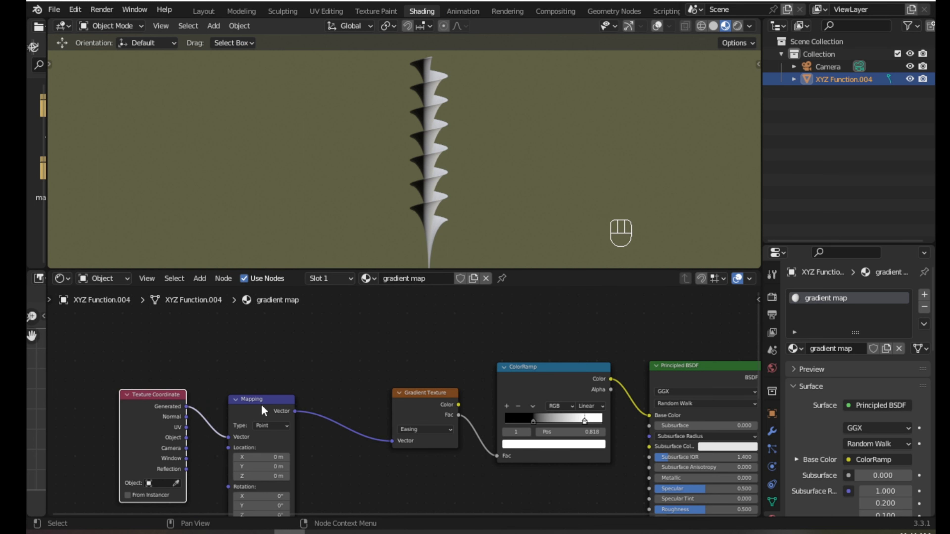
{"action": "left_click_drag", "start_coordinate": [258, 400], "coordinate": [248, 393]}
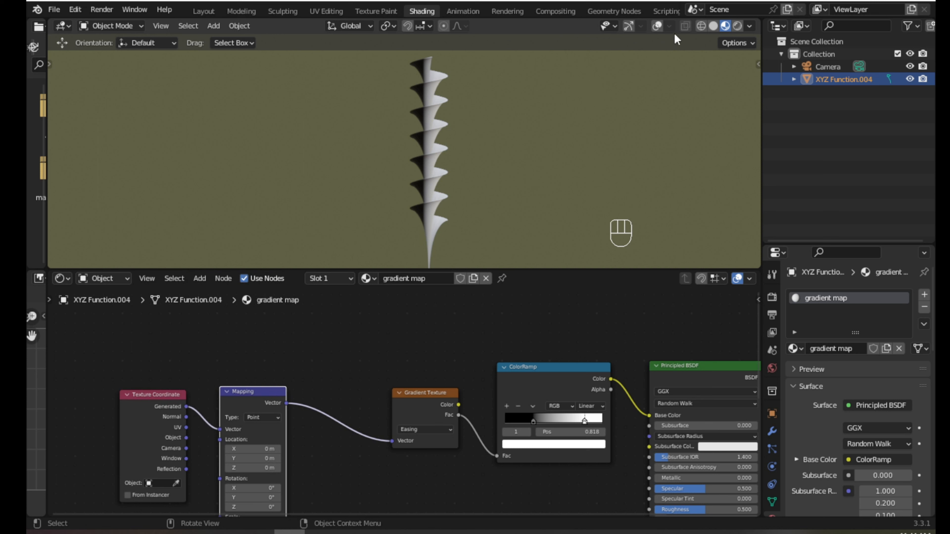
- Show the viewport overlays and gizmos and draw an upward-pointing annotation arrow beside the spiral
{"action": "left_click", "coordinate": [658, 26]}
{"action": "left_click", "coordinate": [628, 25]}
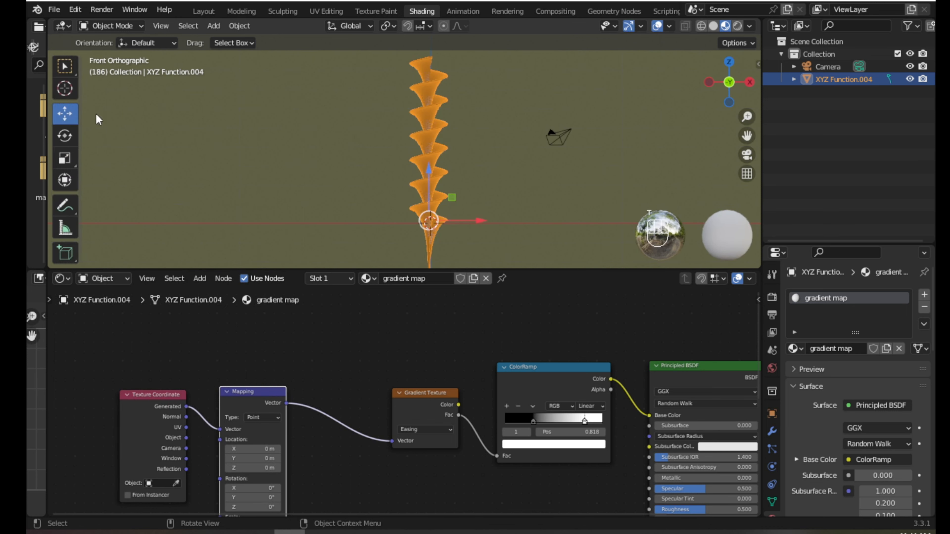
{"action": "key", "text": "t"}
{"action": "left_click", "coordinate": [70, 208]}
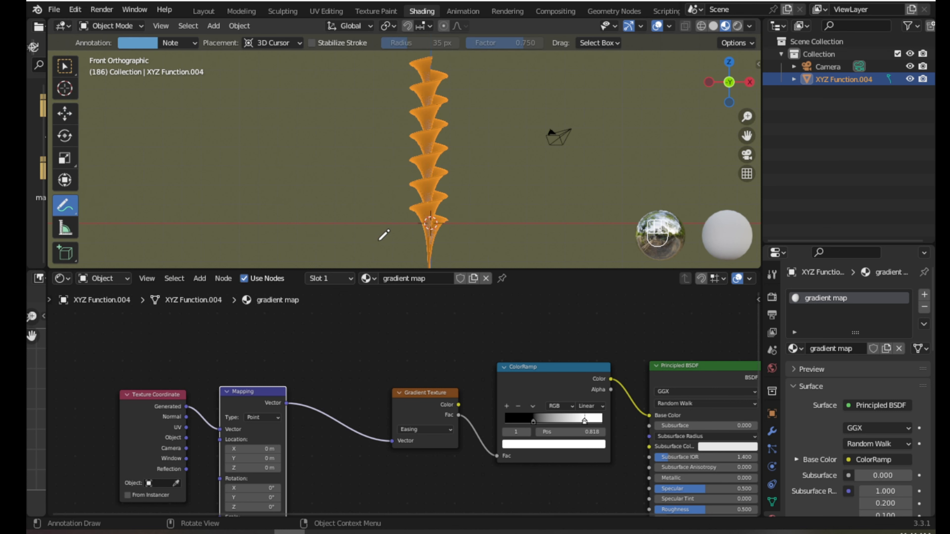
{"action": "mouse_move", "coordinate": [381, 253]}
{"action": "left_mouse_down"}
{"action": "mouse_move", "coordinate": [381, 104]}
{"action": "mouse_move", "coordinate": [372, 122]}
{"action": "mouse_move", "coordinate": [395, 129]}
{"action": "left_mouse_up"}
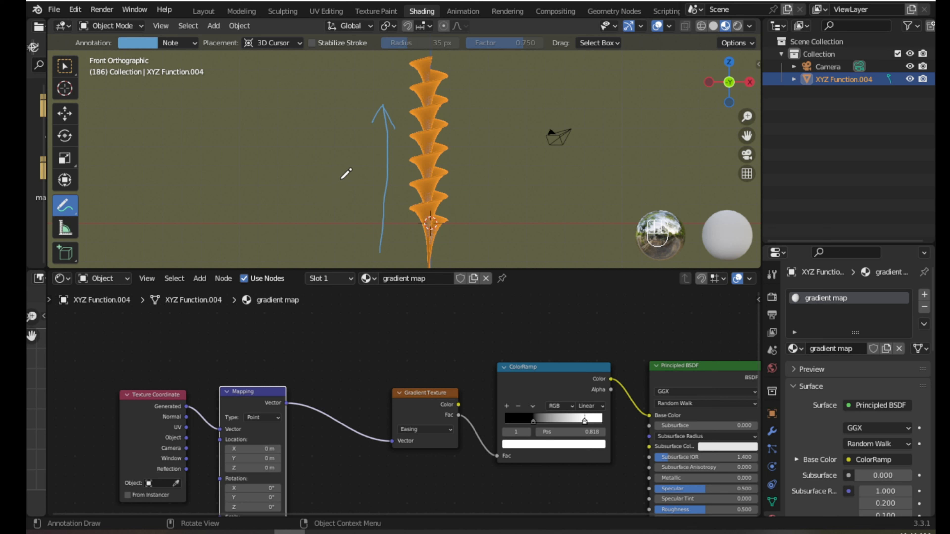
- Handwrite an underlined "Z axis" annotation beside the arrow and erase that text again
{"action": "mouse_move", "coordinate": [260, 184]}
{"action": "left_mouse_down"}
{"action": "mouse_move", "coordinate": [281, 174]}
{"action": "mouse_move", "coordinate": [262, 202]}
{"action": "mouse_move", "coordinate": [288, 194]}
{"action": "left_mouse_up"}
{"action": "mouse_move", "coordinate": [272, 210]}
{"action": "left_mouse_down"}
{"action": "mouse_move", "coordinate": [286, 214]}
{"action": "mouse_move", "coordinate": [335, 193]}
{"action": "left_mouse_up"}
{"action": "left_click", "coordinate": [303, 188]}
{"action": "left_click_drag", "start_coordinate": [268, 246], "coordinate": [315, 211]}
{"action": "left_click_drag", "start_coordinate": [277, 242], "coordinate": [322, 205]}
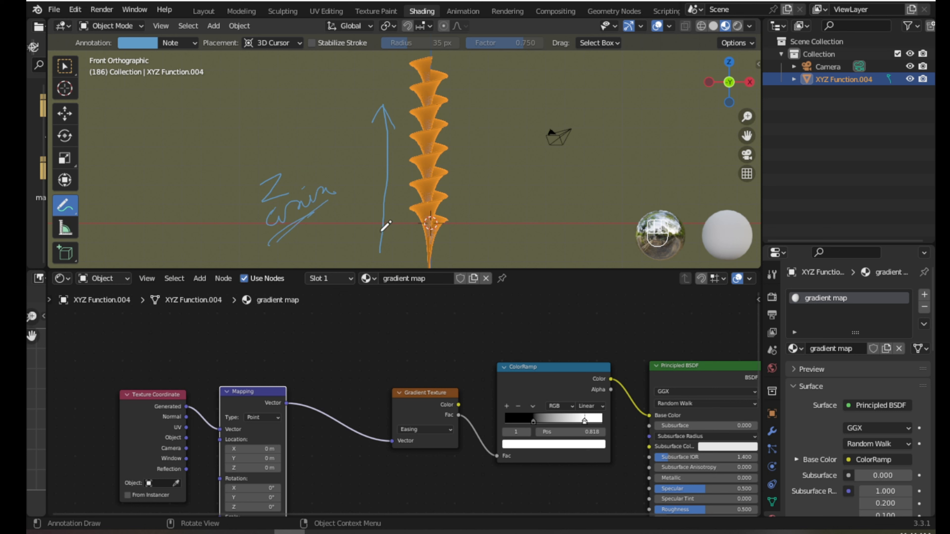
{"action": "mouse_move", "coordinate": [322, 169]}
{"action": "left_mouse_down", "text": "ctrl"}
{"action": "mouse_move", "coordinate": [290, 173]}
{"action": "mouse_move", "coordinate": [279, 191]}
{"action": "mouse_move", "coordinate": [315, 213]}
{"action": "mouse_move", "coordinate": [294, 227]}
{"action": "left_mouse_up", "text": "ctrl"}
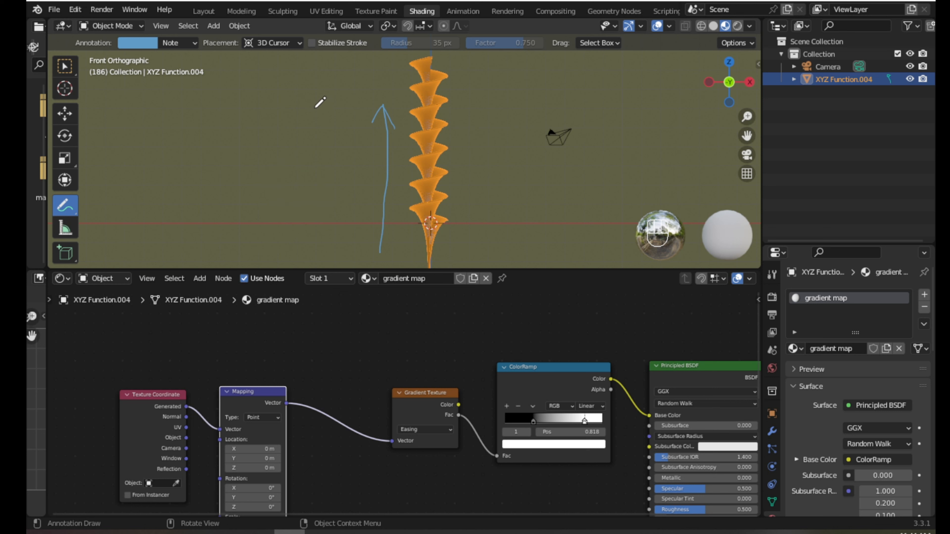
- Hide the viewport gizmos and overlays and switch back to the Move tool
{"action": "left_click", "coordinate": [628, 26]}
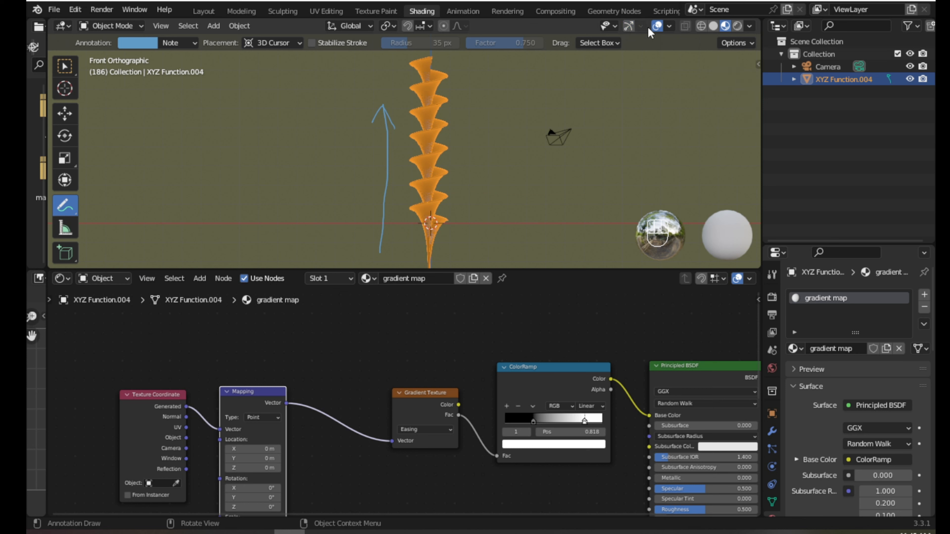
{"action": "left_click", "coordinate": [656, 26]}
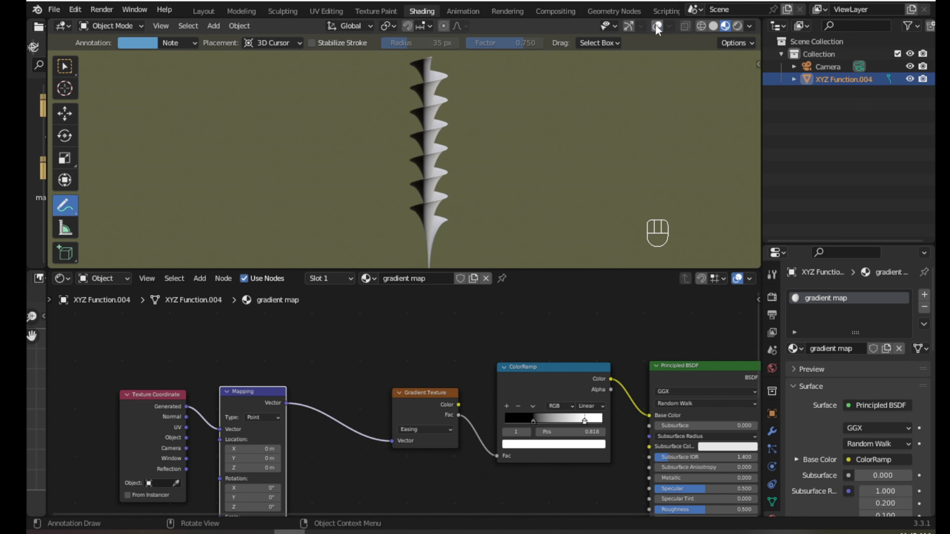
{"action": "left_click", "coordinate": [65, 113]}
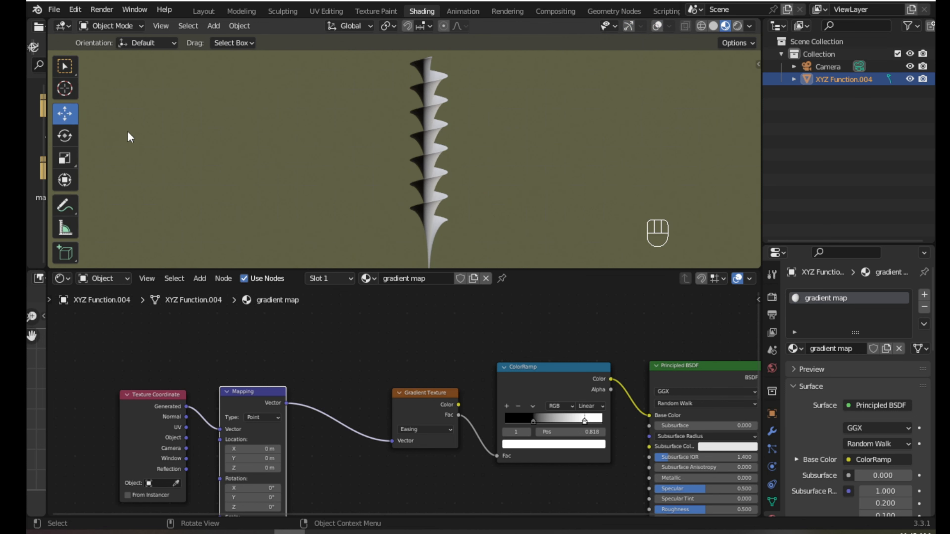
- Add a Separate XYZ node on the link between the Mapping and Gradient Texture nodes
{"action": "left_click", "coordinate": [347, 384]}
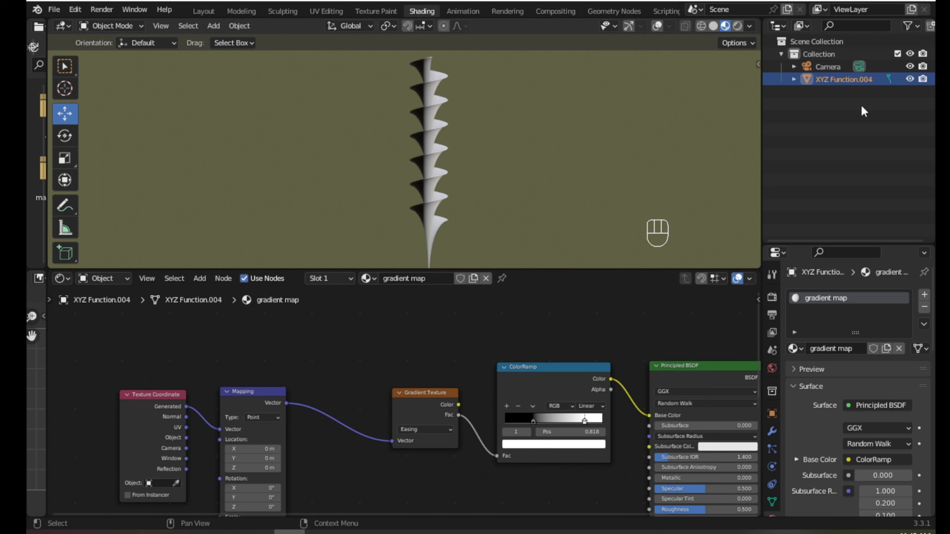
{"action": "key", "text": "shift+a"}
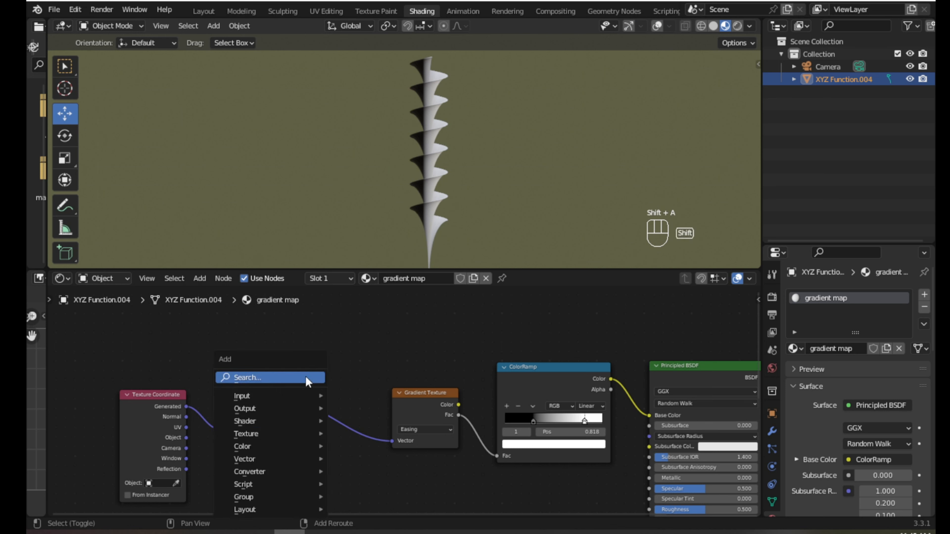
{"action": "left_click", "coordinate": [307, 377]}
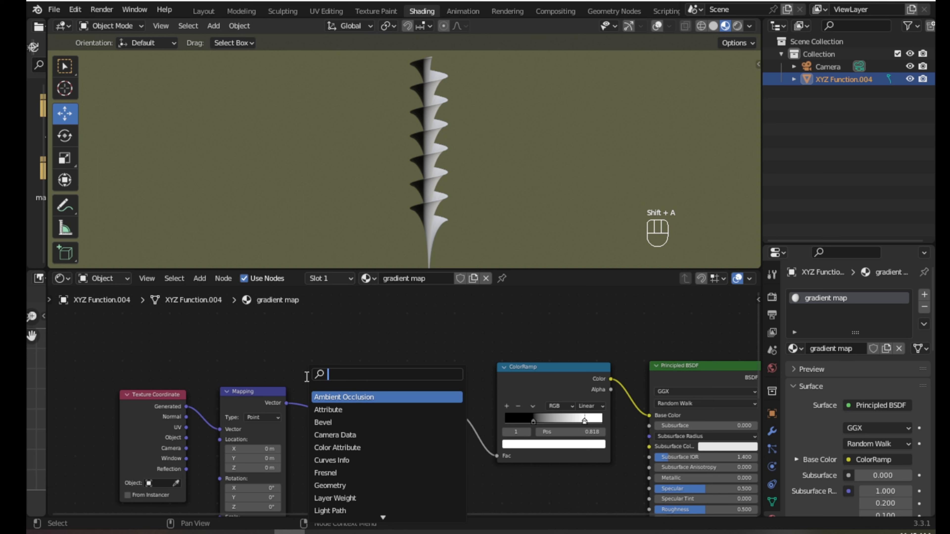
{"action": "type", "text": "sepa"}
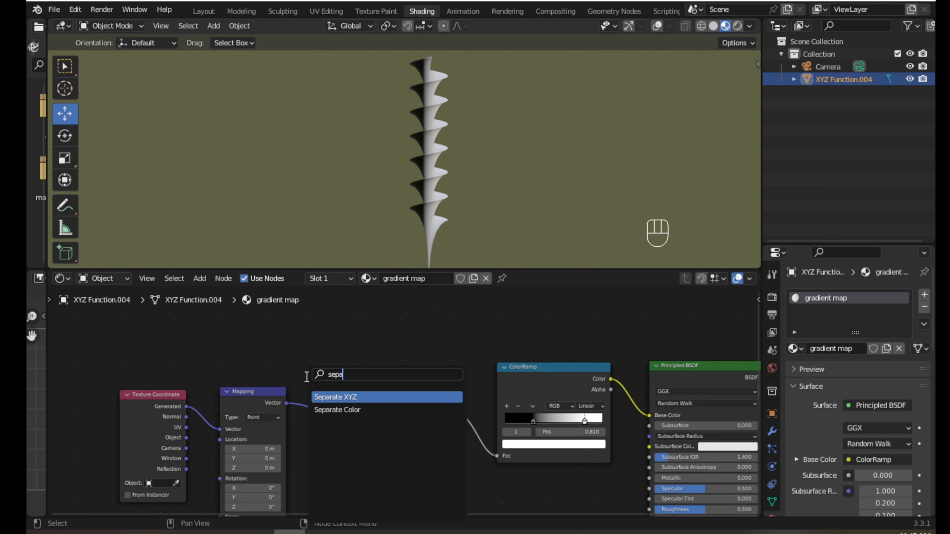
{"action": "key", "text": "Return"}
{"action": "left_click", "coordinate": [312, 365]}
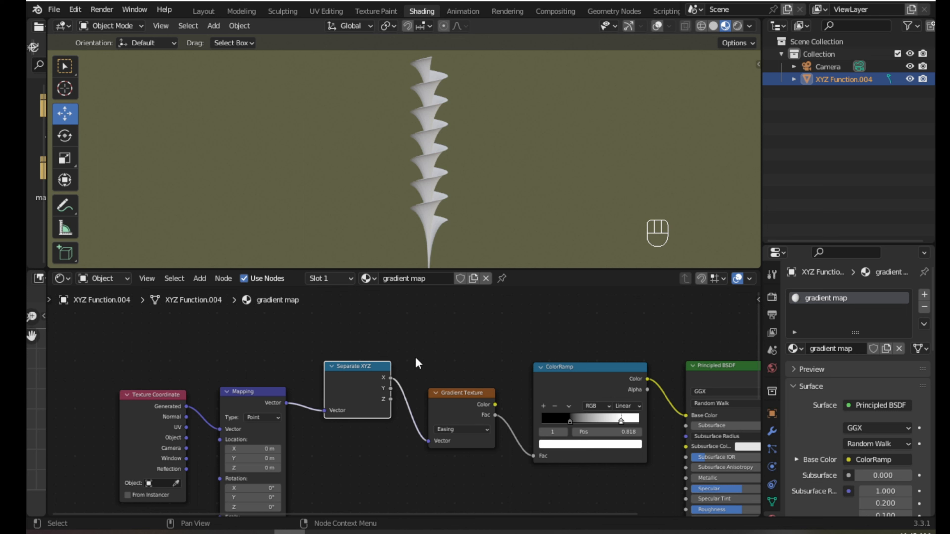
- Try the Separate XYZ's Y output on the Gradient Texture's Vector input, replace it with the Z output and save the file
{"action": "scroll", "coordinate": [406, 372], "scroll_direction": "up", "scroll_amount": 2}
{"action": "left_click_drag", "start_coordinate": [388, 387], "coordinate": [432, 447]}
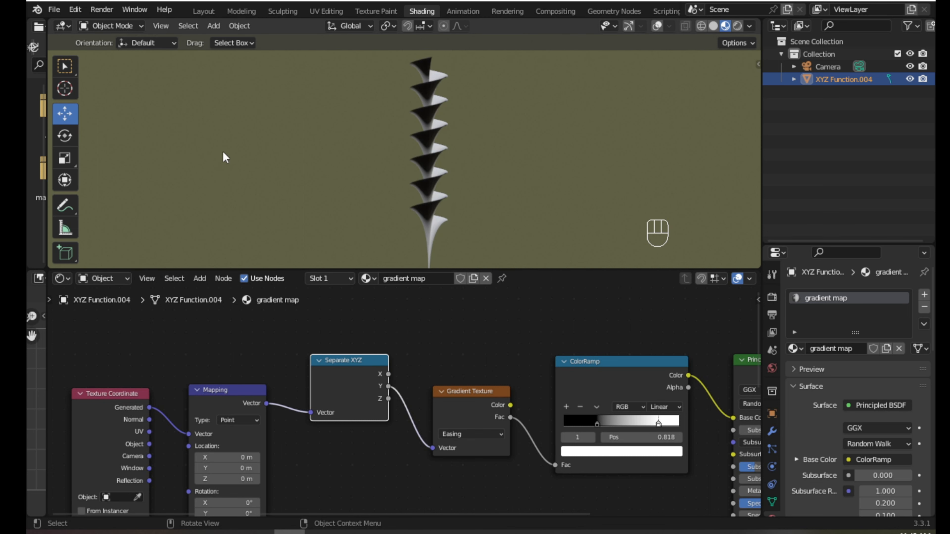
{"action": "key", "text": "t"}
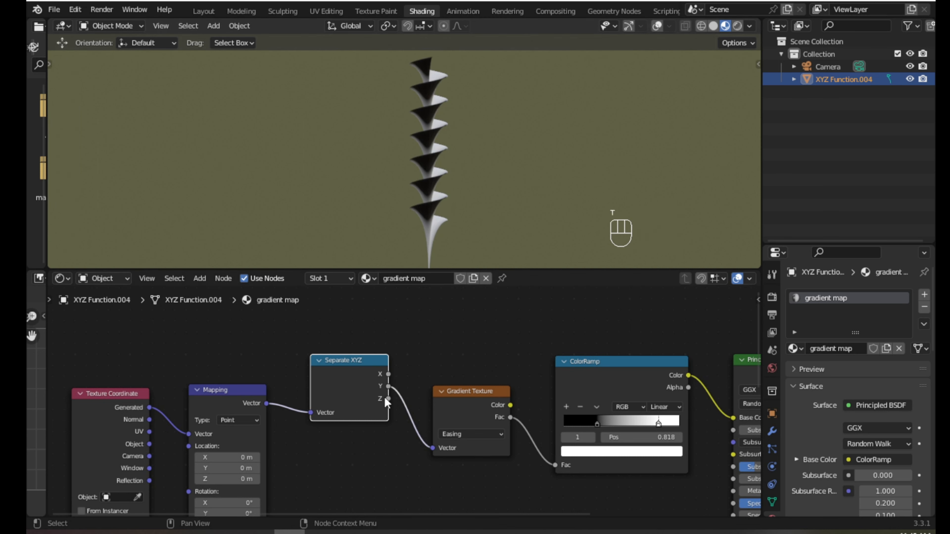
{"action": "left_click_drag", "start_coordinate": [388, 398], "coordinate": [432, 448]}
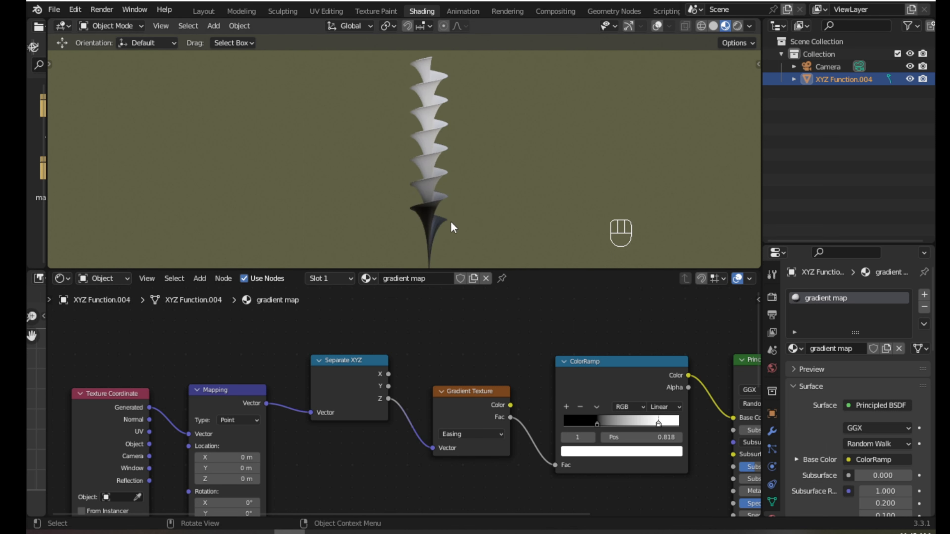
{"action": "middle_click_drag", "start_coordinate": [451, 222], "coordinate": [444, 206]}
{"action": "key", "text": "ctrl+s"}
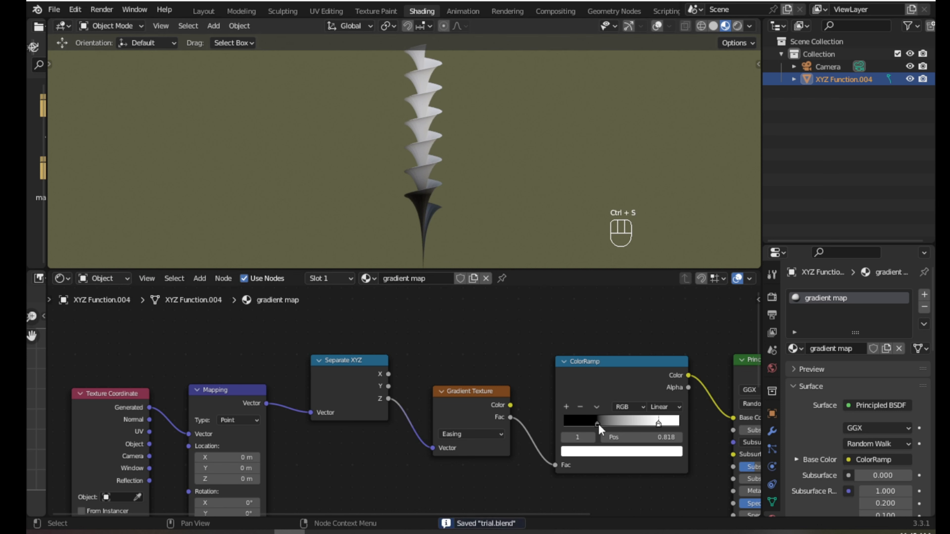
- Move the ColorRamp's black stop to 0.450 and its white stop to 1.000, and set its interpolation to Ease
{"action": "mouse_move", "coordinate": [598, 424]}
{"action": "left_mouse_down"}
{"action": "mouse_move", "coordinate": [664, 424]}
{"action": "mouse_move", "coordinate": [576, 426]}
{"action": "mouse_move", "coordinate": [682, 427]}
{"action": "left_mouse_up"}
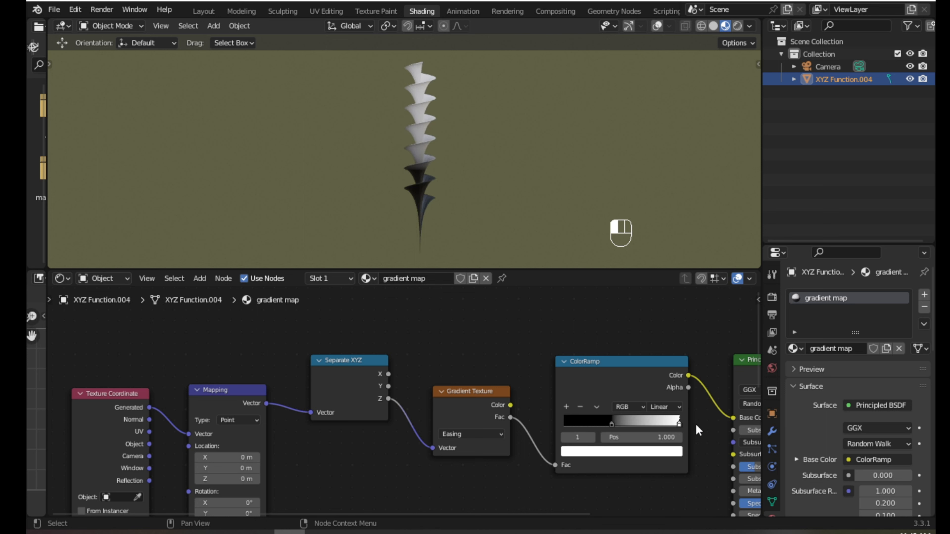
{"action": "mouse_move", "coordinate": [612, 426]}
{"action": "left_mouse_down"}
{"action": "mouse_move", "coordinate": [601, 424]}
{"action": "mouse_move", "coordinate": [616, 426]}
{"action": "left_mouse_up"}
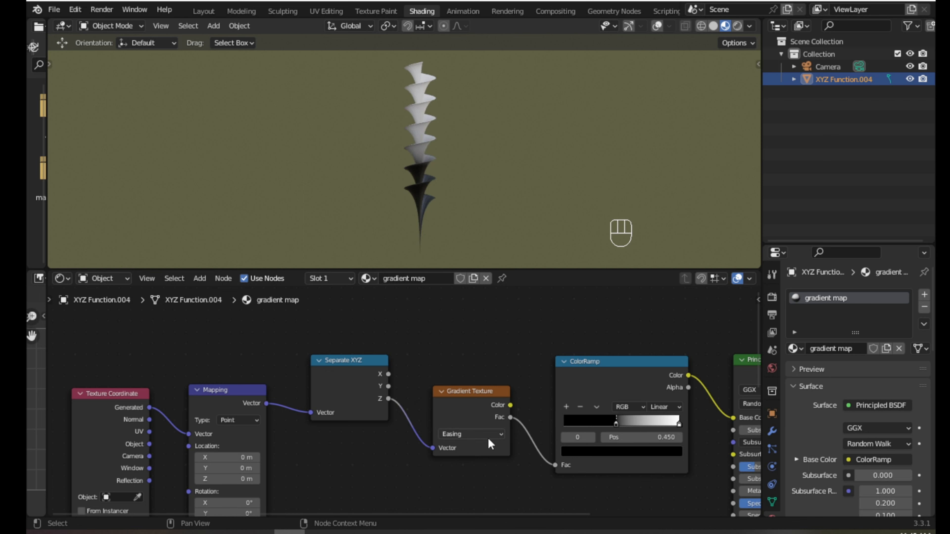
{"action": "left_click", "coordinate": [660, 407]}
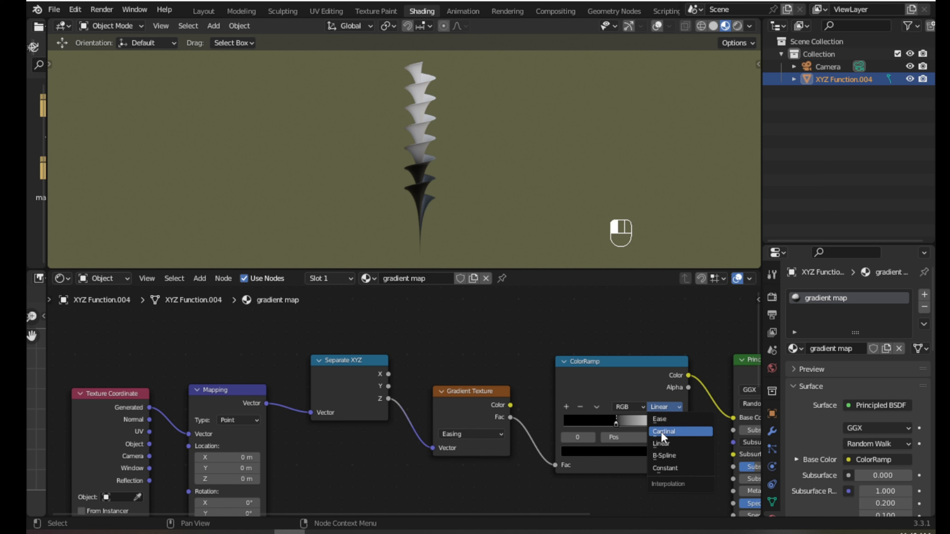
{"action": "left_click", "coordinate": [663, 422]}
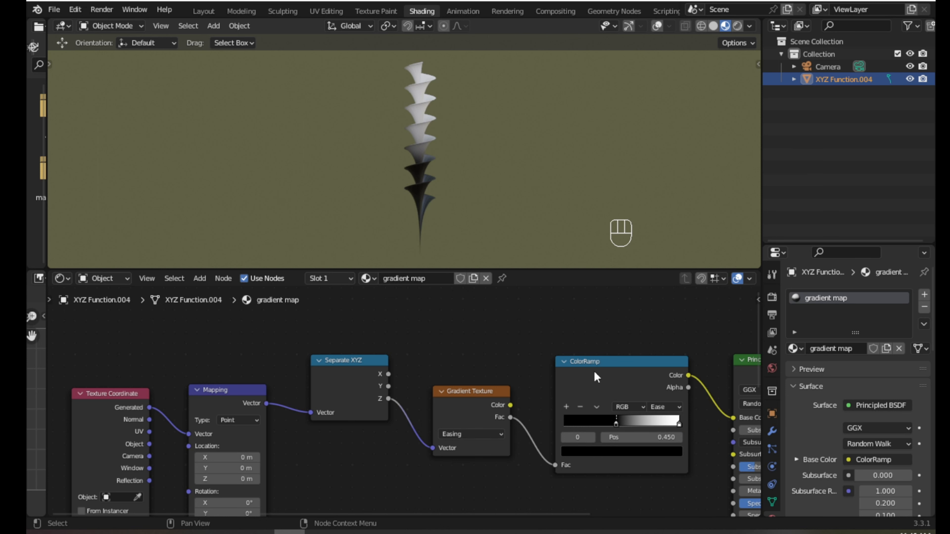
{"action": "scroll", "coordinate": [409, 176], "scroll_direction": "up", "scroll_amount": 2}
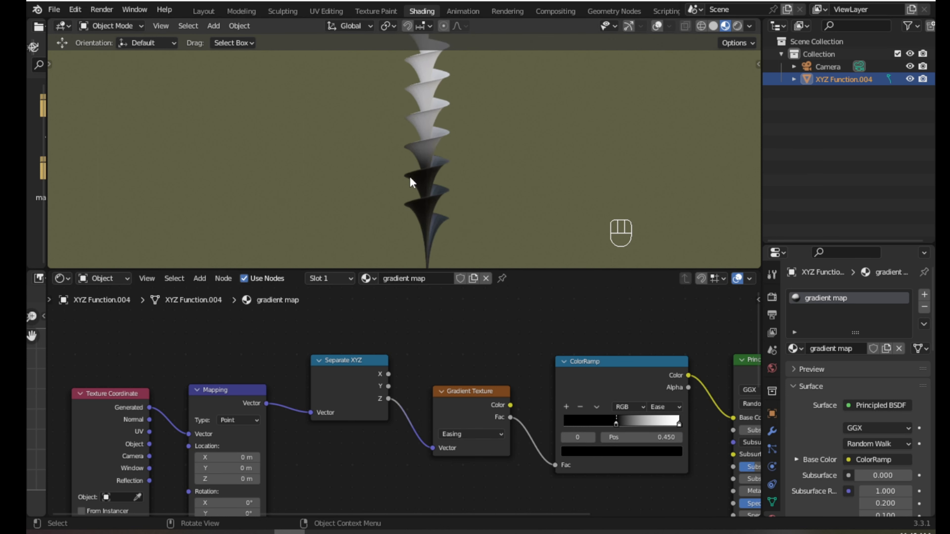
- Save the file, then show the spiral in the Layout workspace with Rendered shading and the overlays hidden
{"action": "scroll", "coordinate": [410, 176], "scroll_direction": "down", "scroll_amount": 2}
{"action": "key", "text": "ctrl+s"}
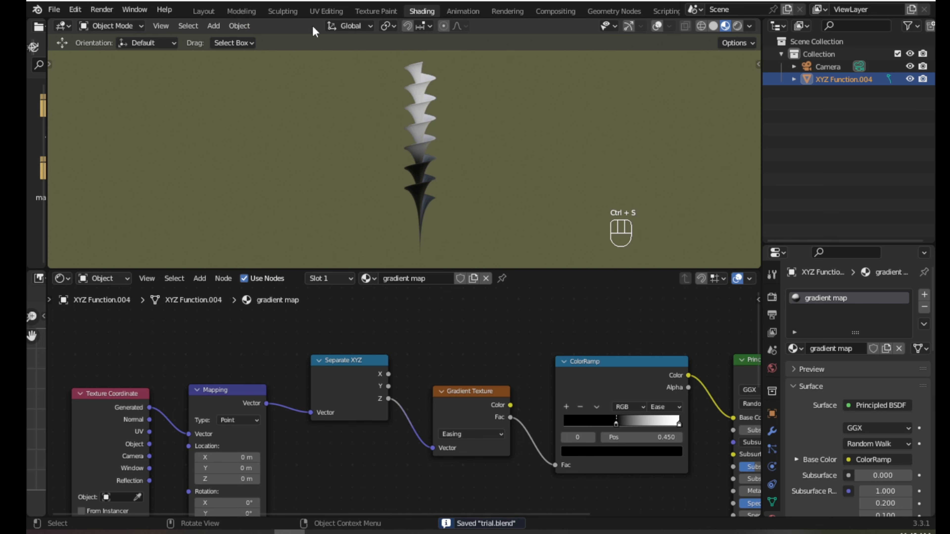
{"action": "left_click", "coordinate": [204, 11]}
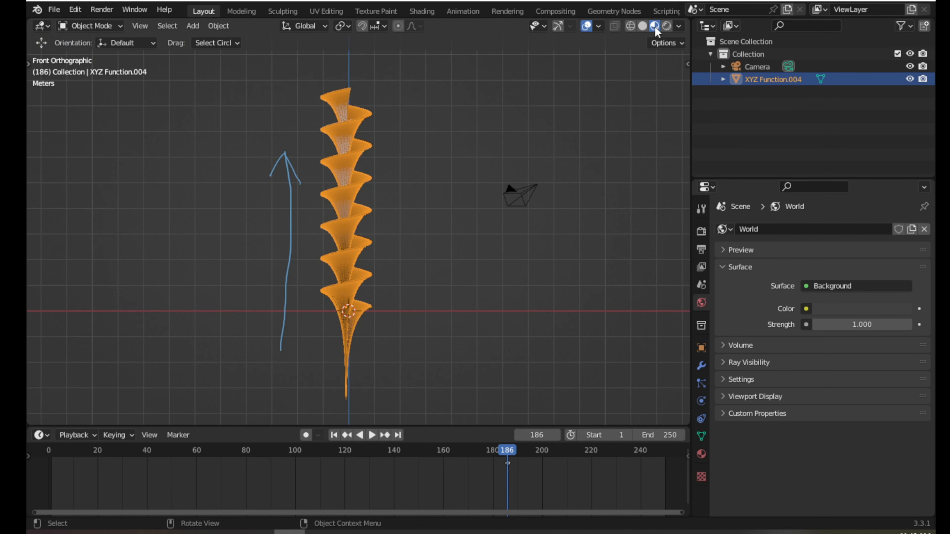
{"action": "left_click", "coordinate": [666, 26]}
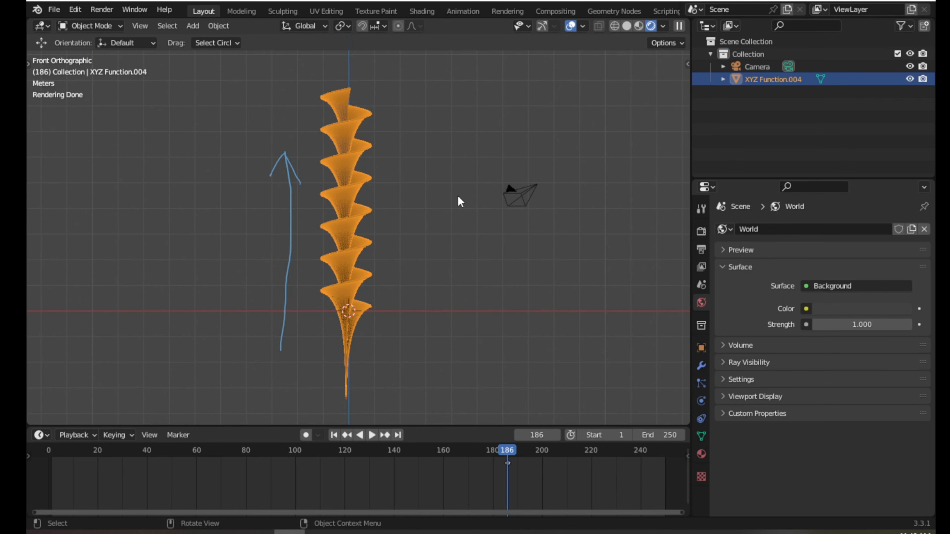
{"action": "left_click", "coordinate": [571, 26]}
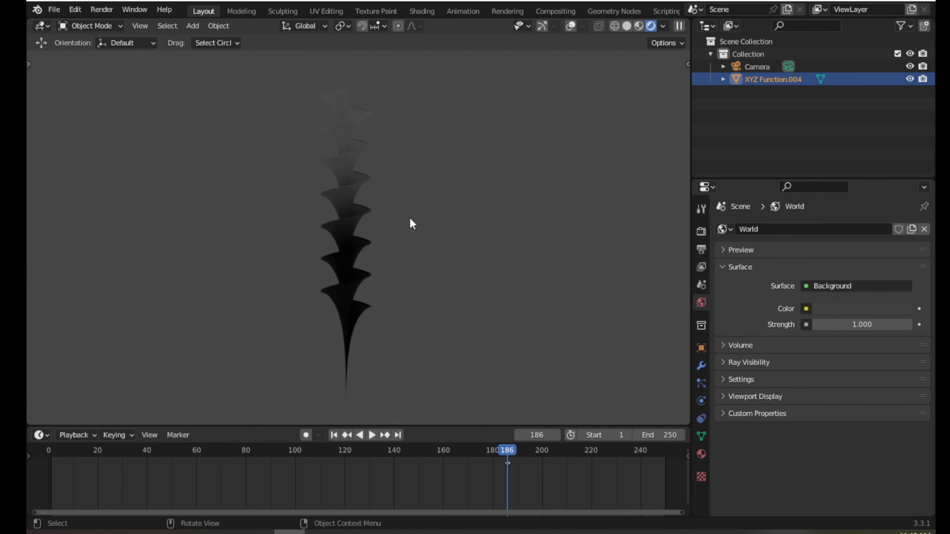
- Switch the viewport to Material Preview shading and inspect the gradient along the spiral in a temporarily maximized view
{"action": "scroll", "coordinate": [354, 194], "scroll_direction": "up", "scroll_amount": 3}
{"action": "scroll", "coordinate": [354, 193], "scroll_direction": "down", "scroll_amount": 2}
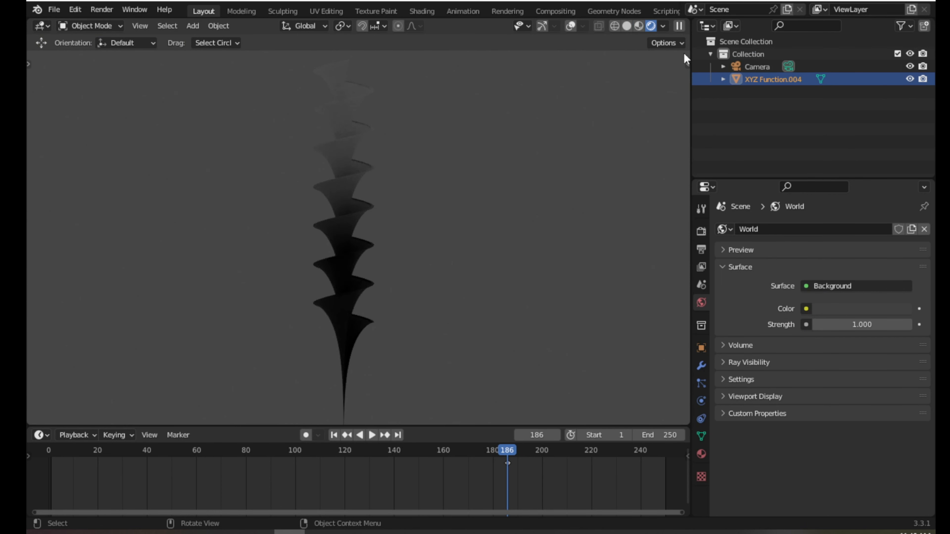
{"action": "left_click", "coordinate": [638, 26]}
{"action": "middle_click_drag", "start_coordinate": [375, 206], "coordinate": [401, 211], "text": "shift"}
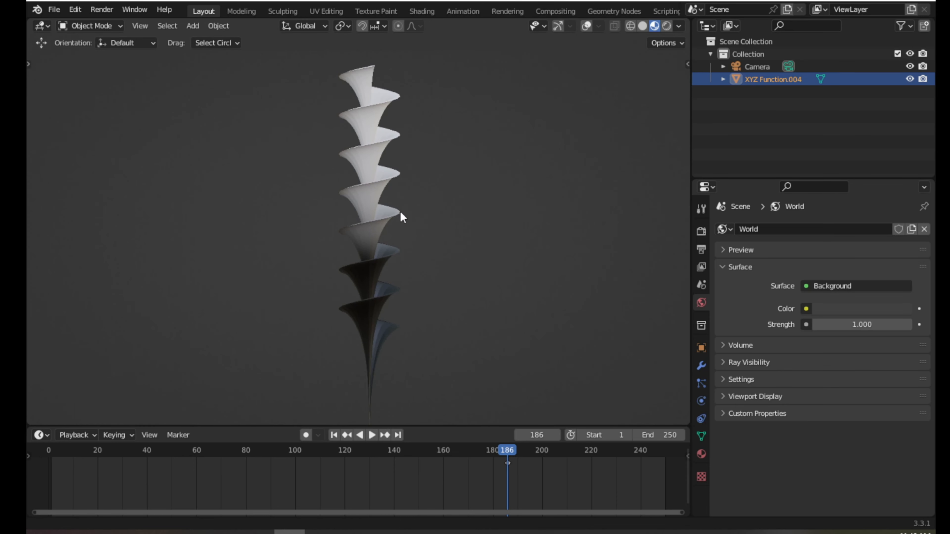
{"action": "key", "text": "ctrl+space"}
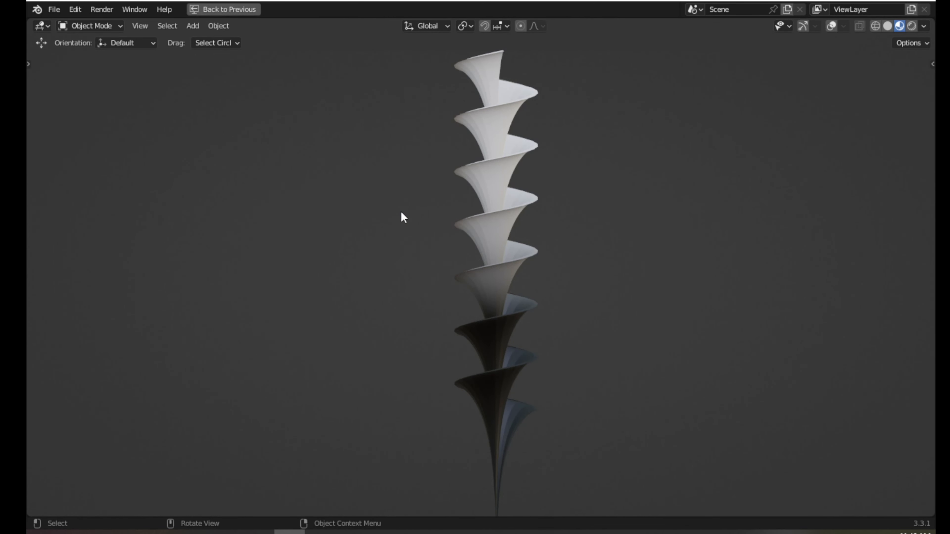
{"action": "middle_click_drag", "start_coordinate": [485, 212], "coordinate": [443, 207], "text": "shift"}
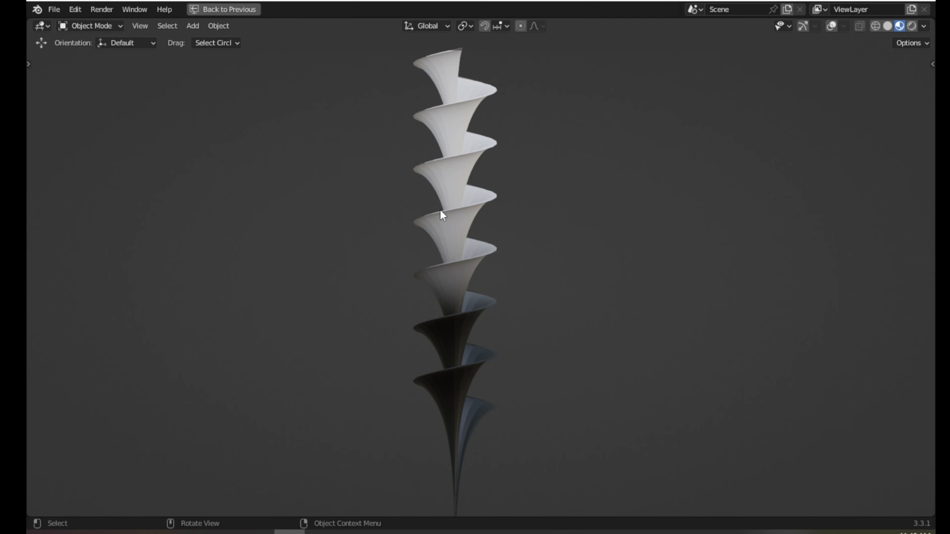
{"action": "scroll", "coordinate": [439, 211], "scroll_direction": "down", "scroll_amount": 1}
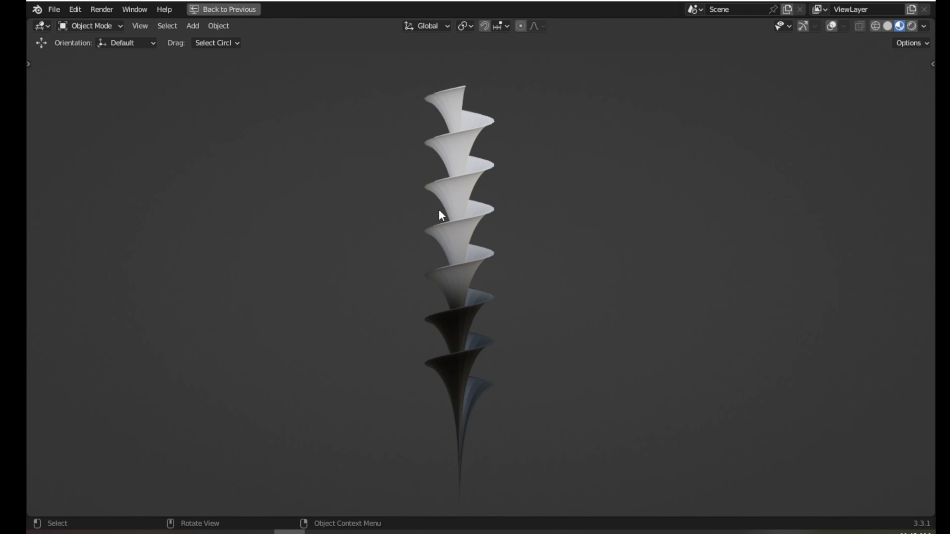
{"action": "key", "text": "ctrl+space"}
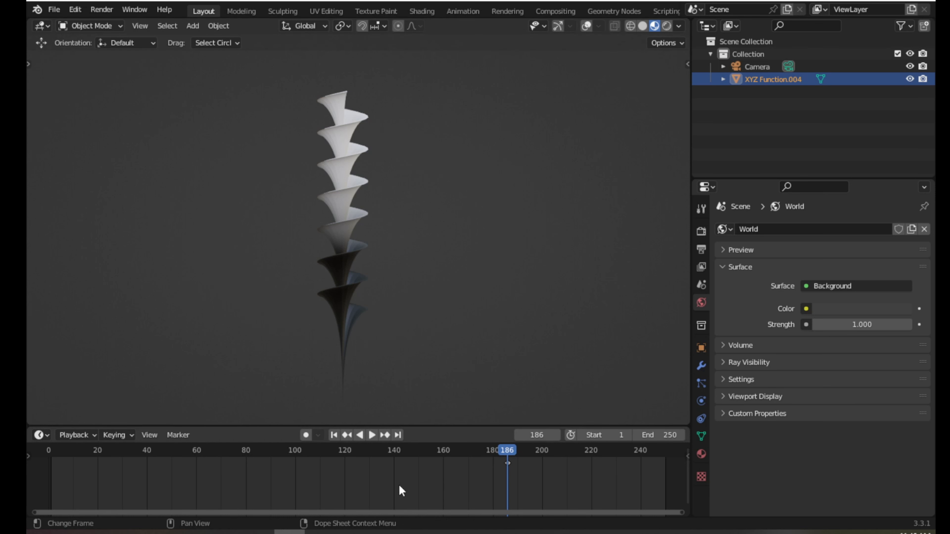
- Add the line "gracias por ver :)" under the heading in the Text Editor and return that area to the timeline
{"action": "key", "text": "shift+F11"}
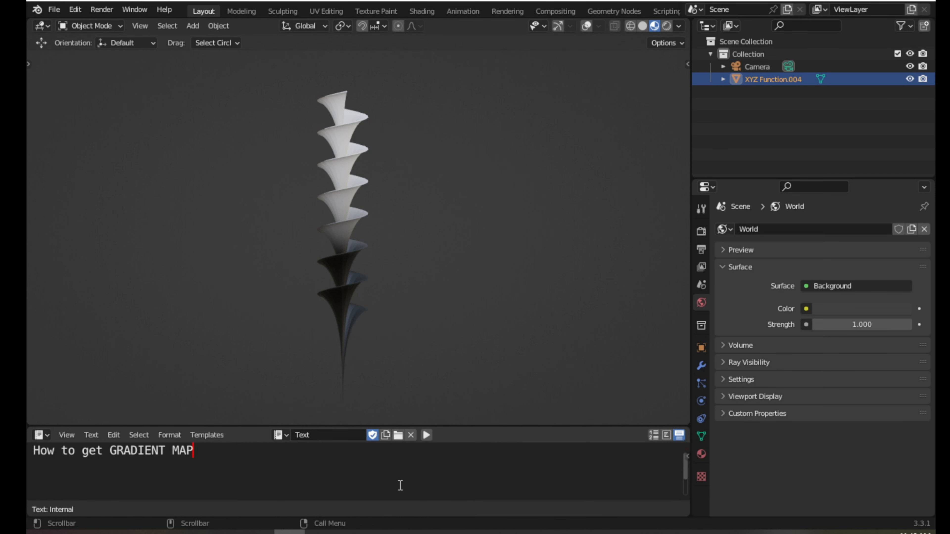
{"action": "type", "text": "gracias por ver"}
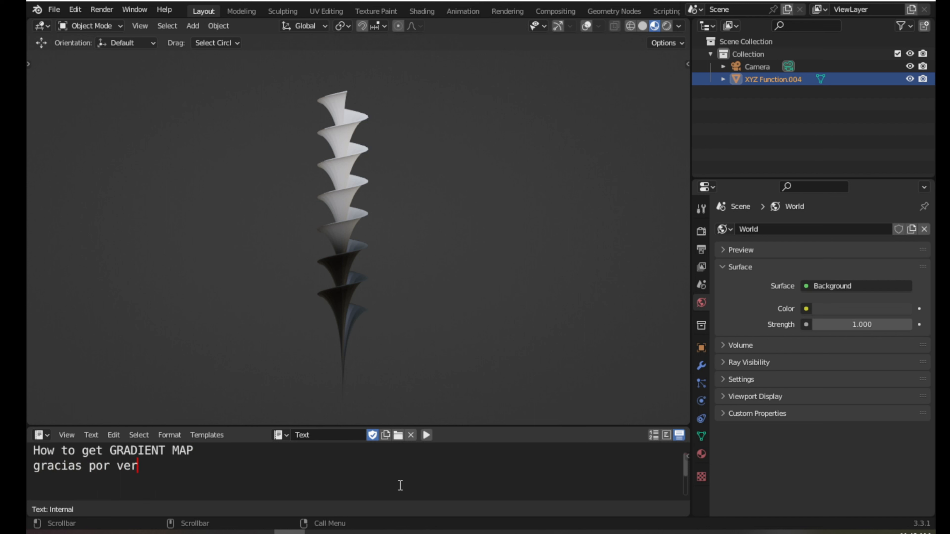
{"action": "type", "text": " :)"}
{"action": "key", "text": "shift+F12"}
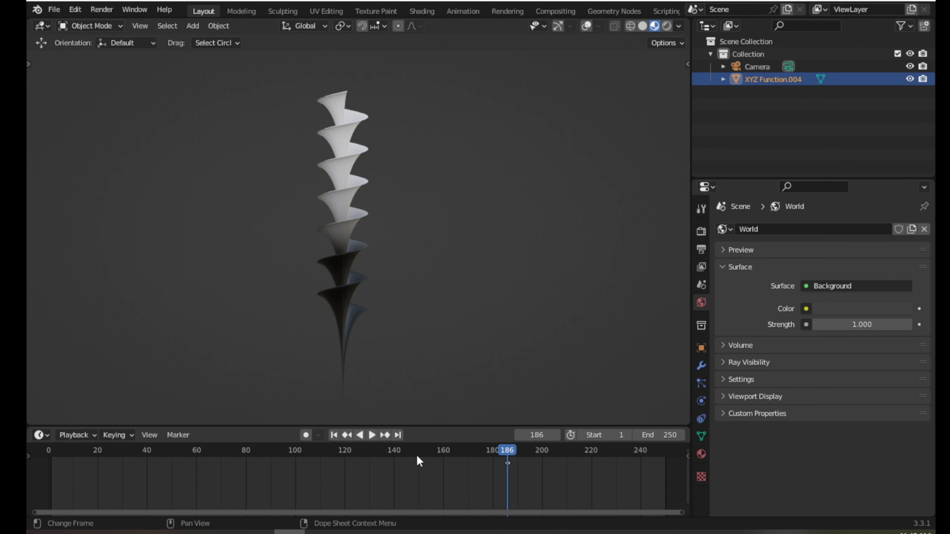